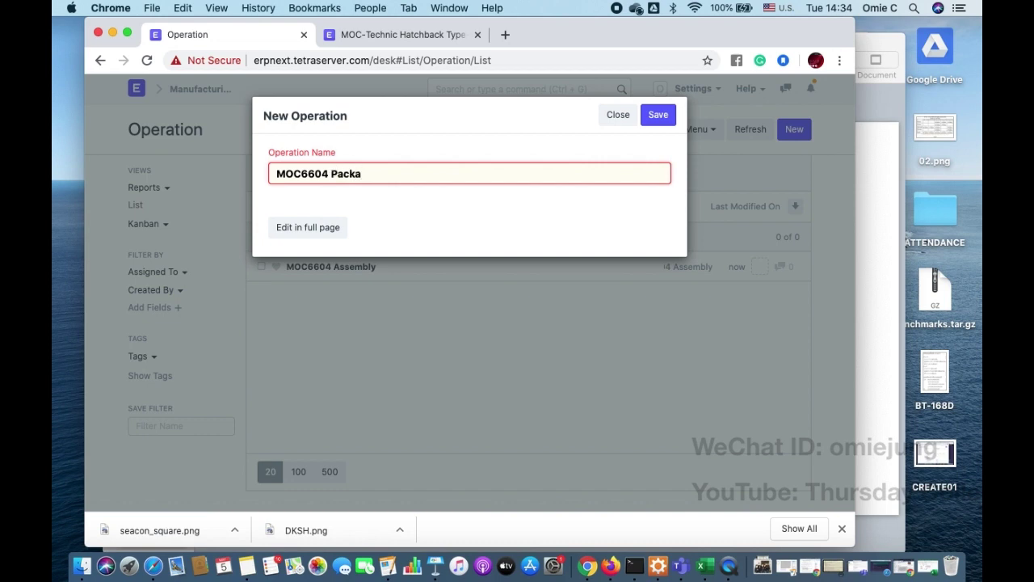
Save the new operation as MOC6604 Packaging and set its default workstation to Bangna-Trad Site 2, saving the record
{"action": "type", "text": "ging"}
{"action": "left_click", "coordinate": [655, 121]}
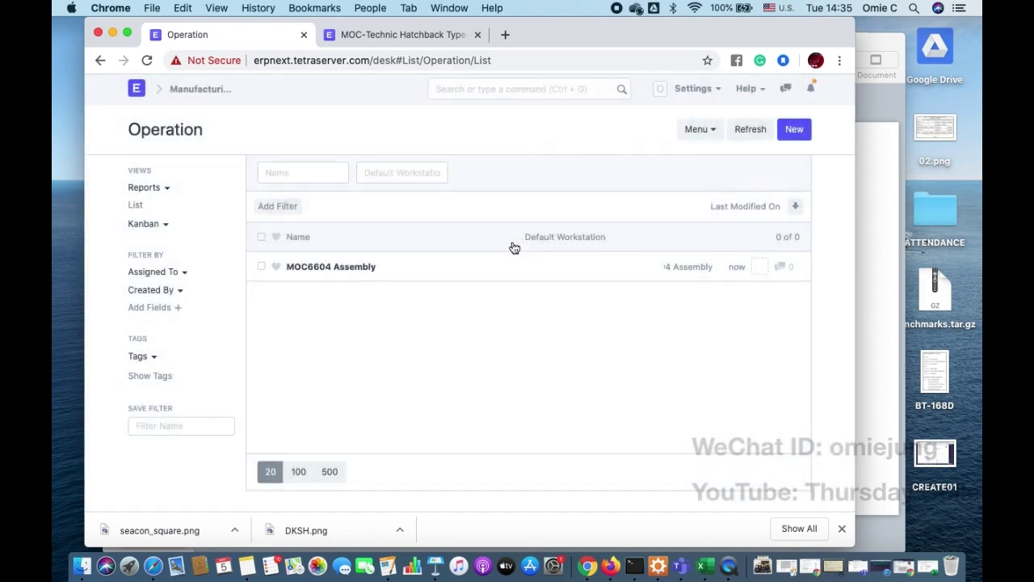
{"action": "left_click", "coordinate": [374, 273]}
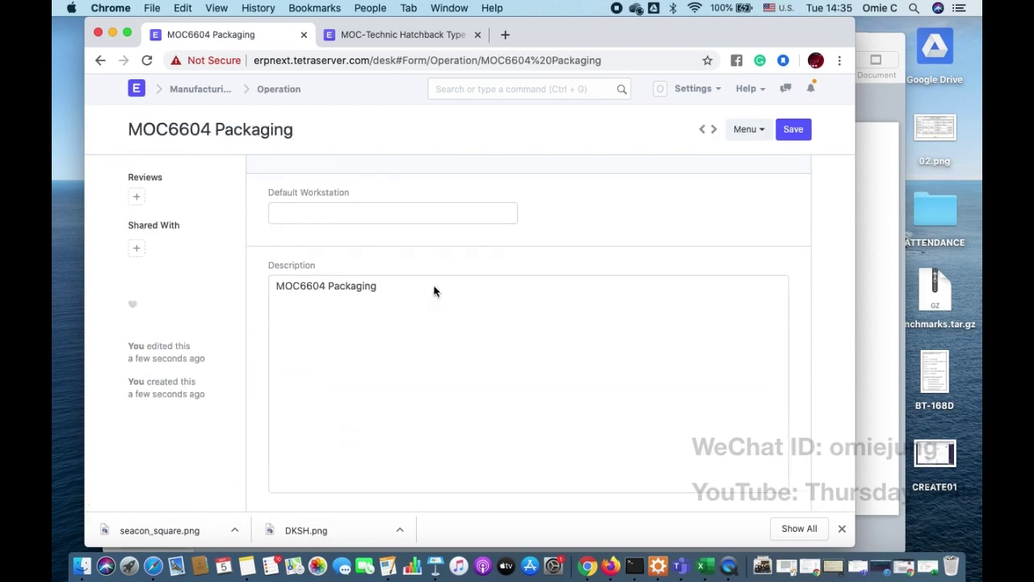
{"action": "left_click", "coordinate": [331, 346]}
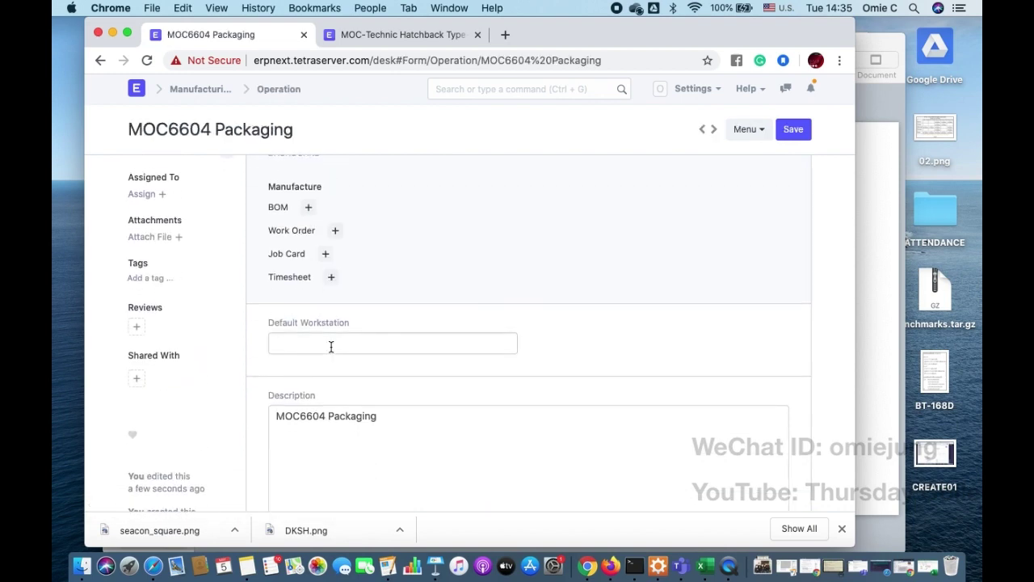
{"action": "left_click", "coordinate": [349, 368]}
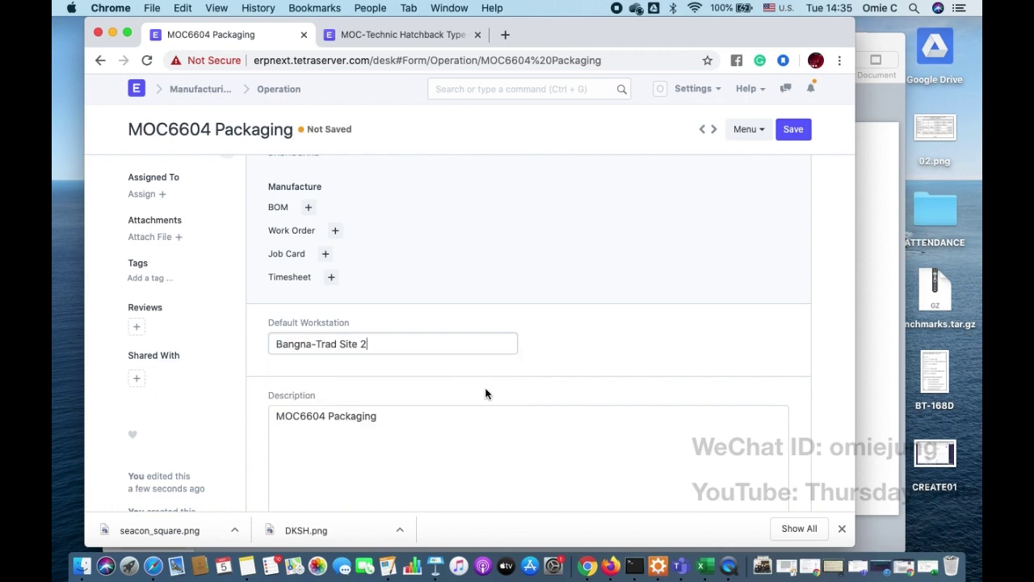
{"action": "left_click", "coordinate": [795, 131]}
Set the default workstation of the MOC6604 Assembly operation to Bangna-Trad Site 2 and save it
{"action": "left_click", "coordinate": [285, 90]}
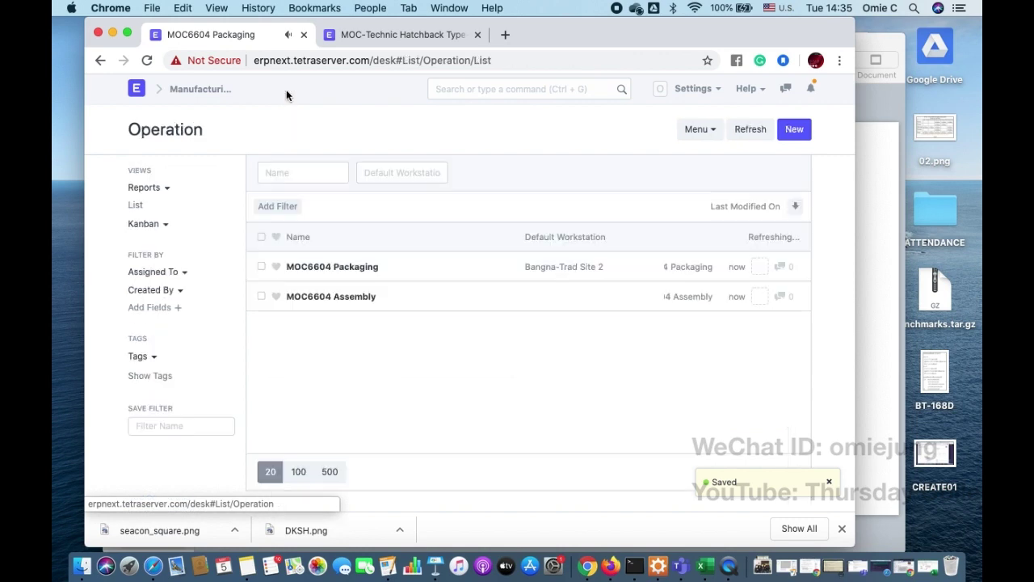
{"action": "left_click", "coordinate": [323, 296]}
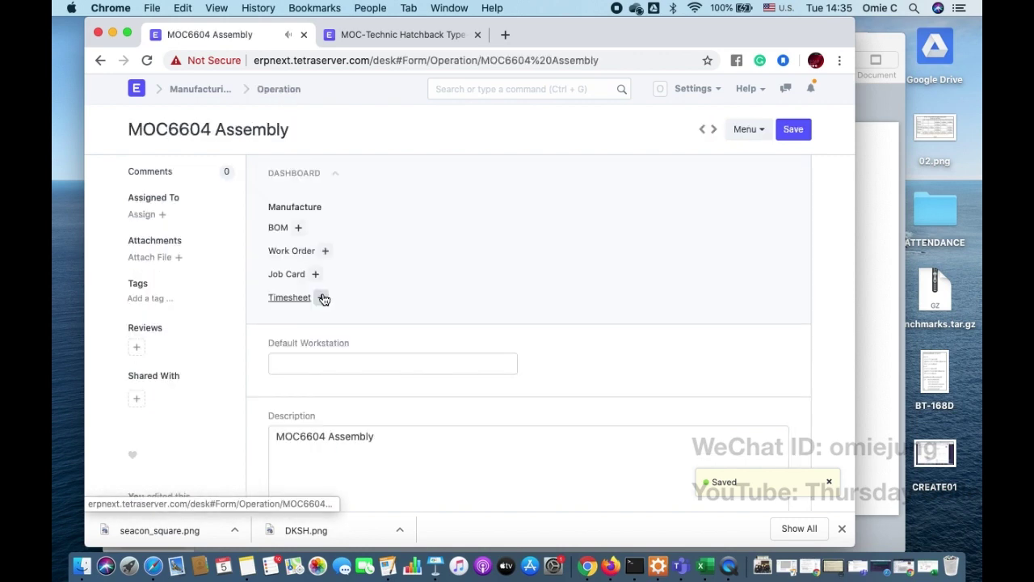
{"action": "left_click", "coordinate": [308, 362]}
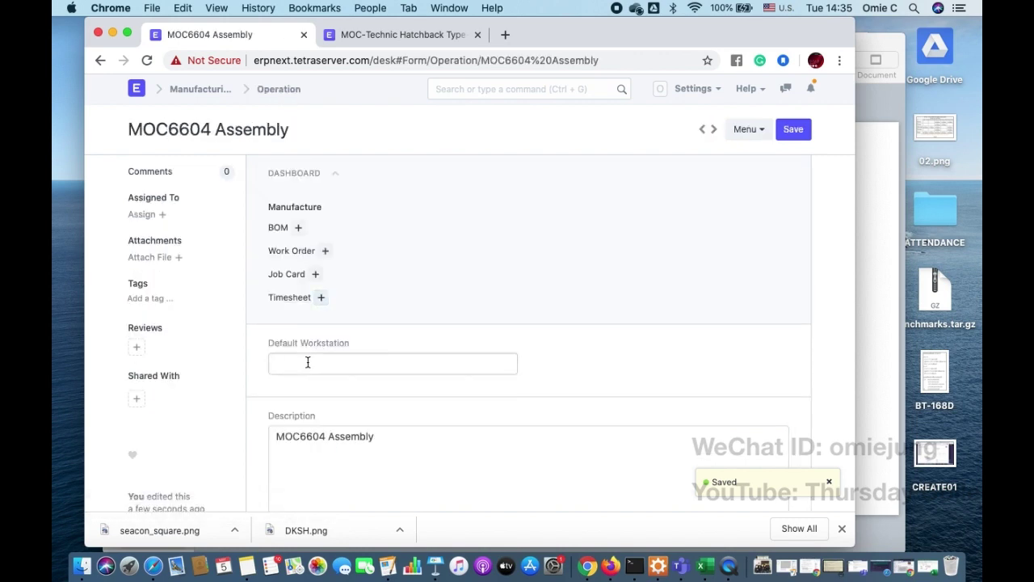
{"action": "left_click", "coordinate": [307, 388]}
{"action": "scroll", "coordinate": [535, 303], "scroll_direction": "down", "scroll_amount": 5}
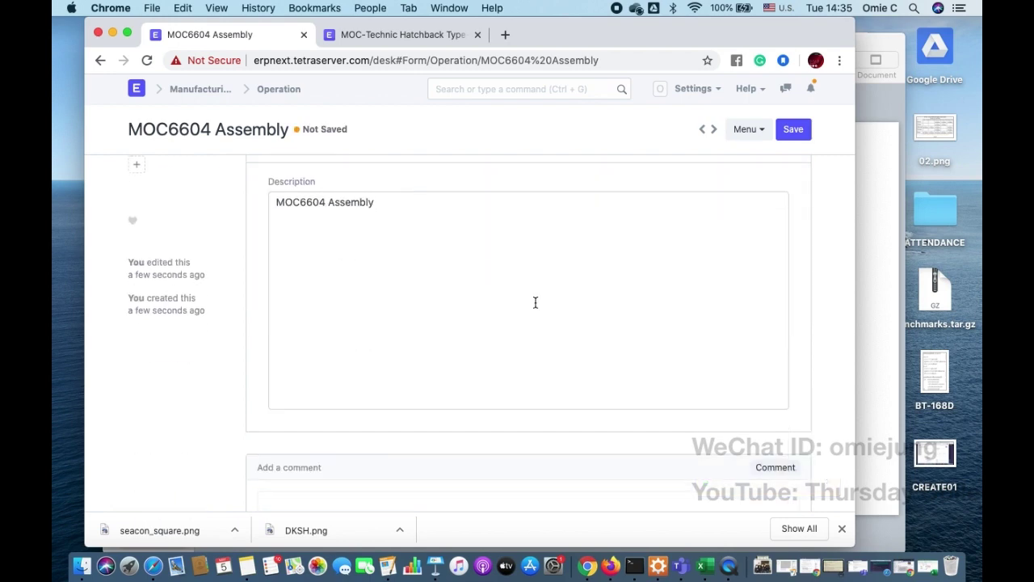
{"action": "scroll", "coordinate": [535, 302], "scroll_direction": "down", "scroll_amount": 3}
{"action": "scroll", "coordinate": [535, 302], "scroll_direction": "up", "scroll_amount": 8}
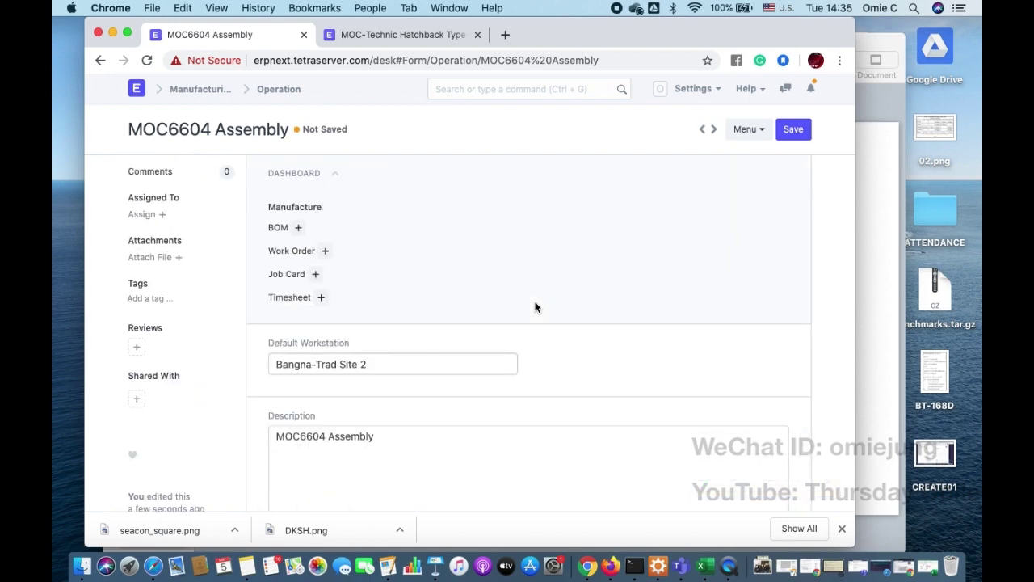
{"action": "left_click", "coordinate": [792, 131]}
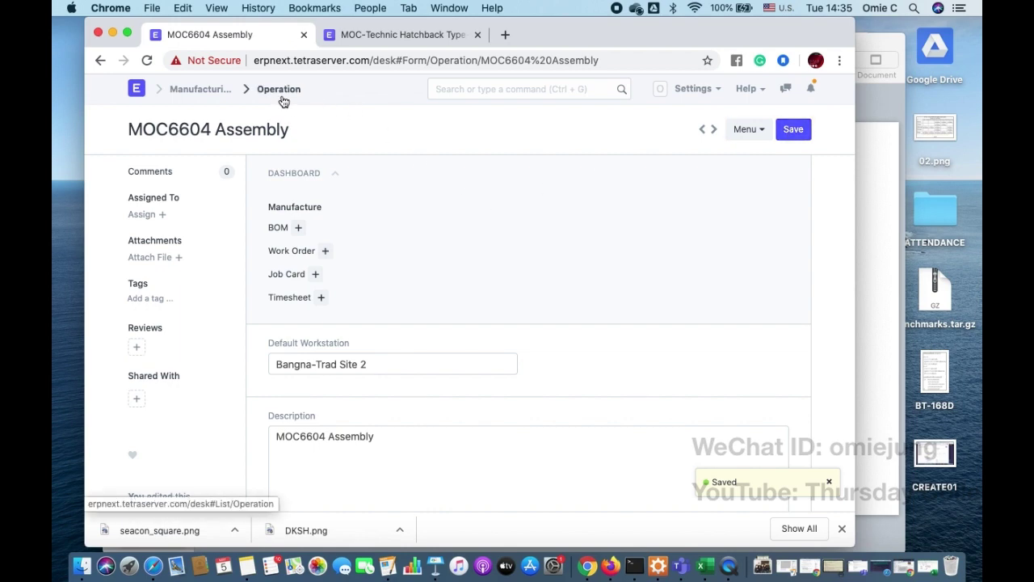
Create a new manufacturing routing named MOC6604 Production
{"action": "left_click", "coordinate": [216, 93]}
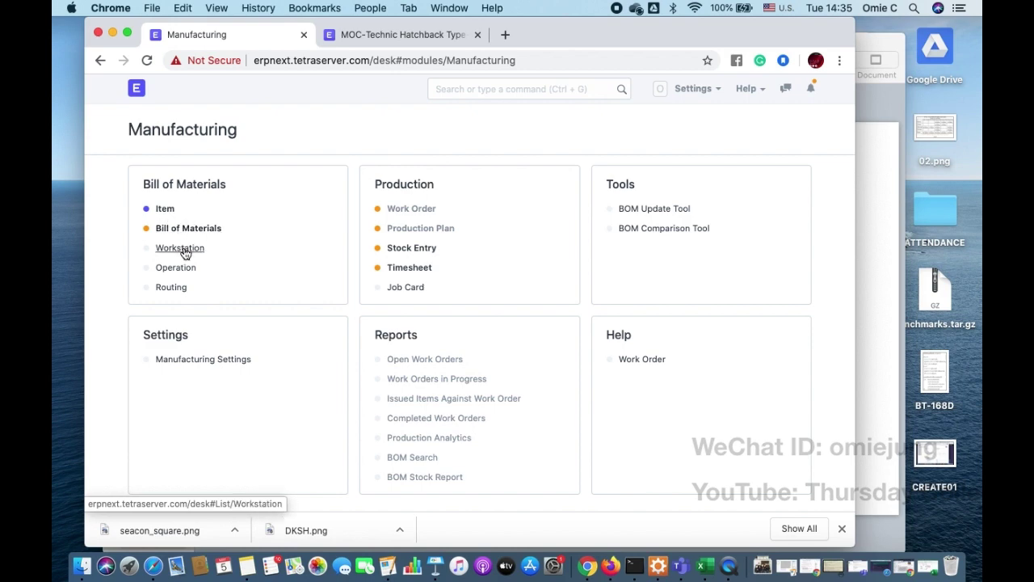
{"action": "left_click", "coordinate": [180, 289]}
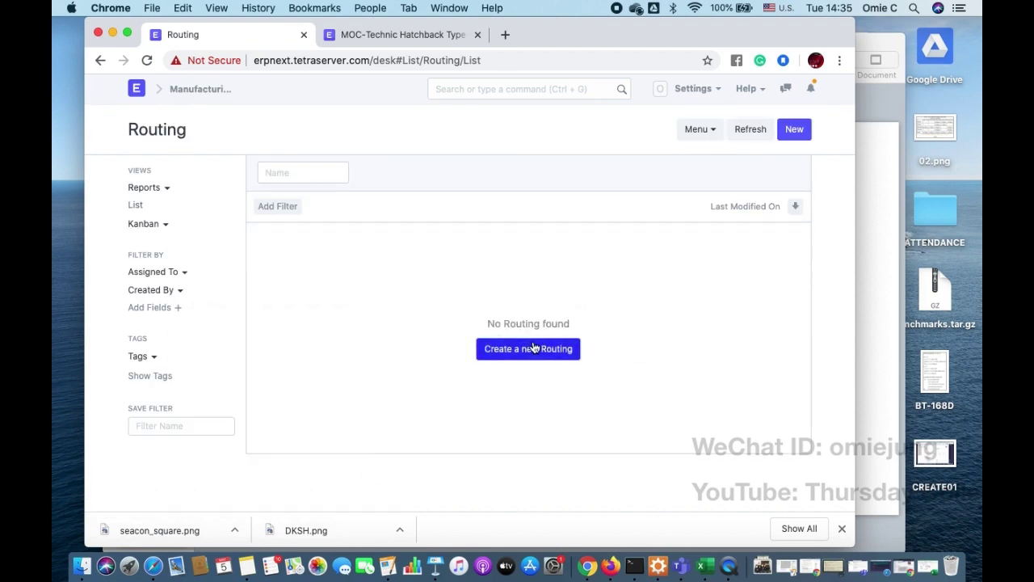
{"action": "left_click", "coordinate": [526, 349]}
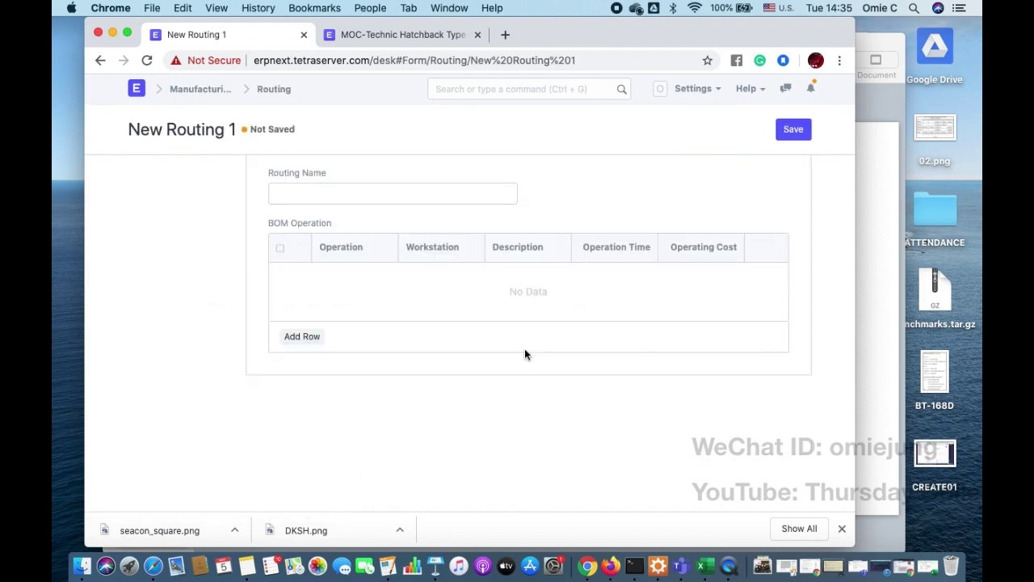
{"action": "left_click", "coordinate": [352, 193]}
{"action": "type", "text": "MOC6604 "}
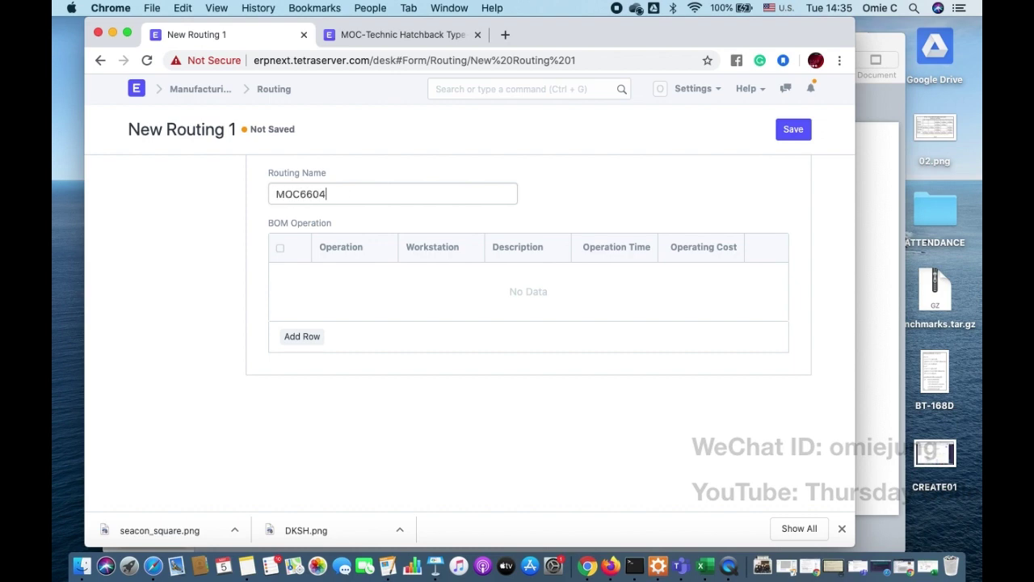
{"action": "type", "text": "Production"}
Add a BOM operation row to the routing for MOC6604 Assembly
{"action": "left_click", "coordinate": [304, 336]}
{"action": "left_click", "coordinate": [350, 274]}
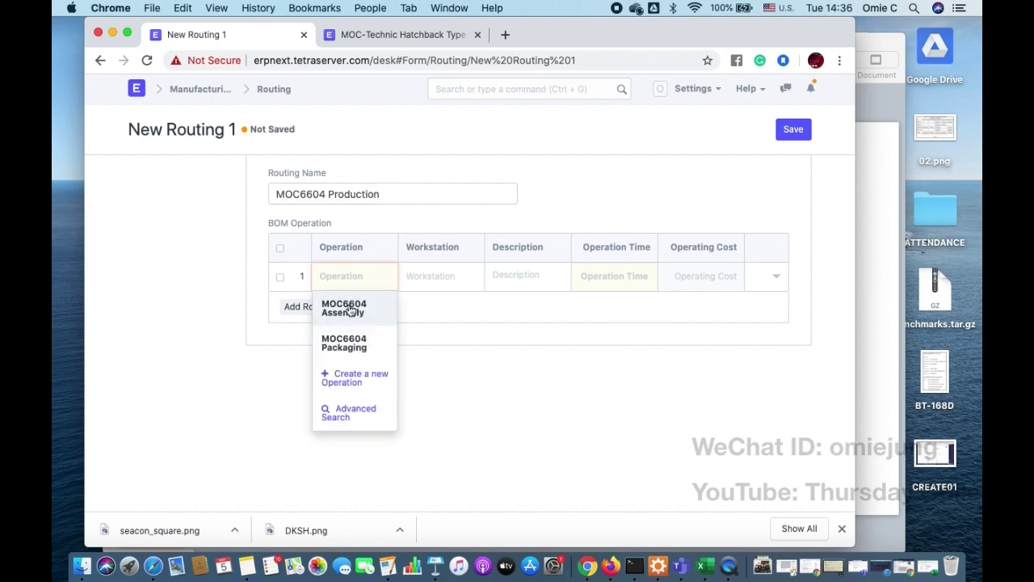
{"action": "left_click", "coordinate": [349, 312]}
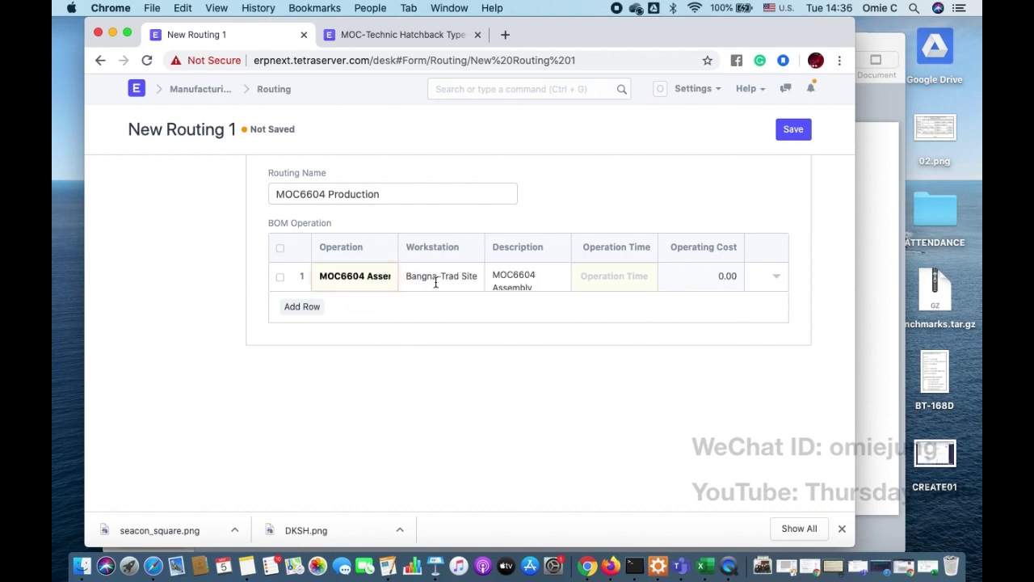
Set the operation time of the MOC6604 Assembly row to 0.5
{"action": "left_click", "coordinate": [609, 277]}
{"action": "type", "text": "0.5"}
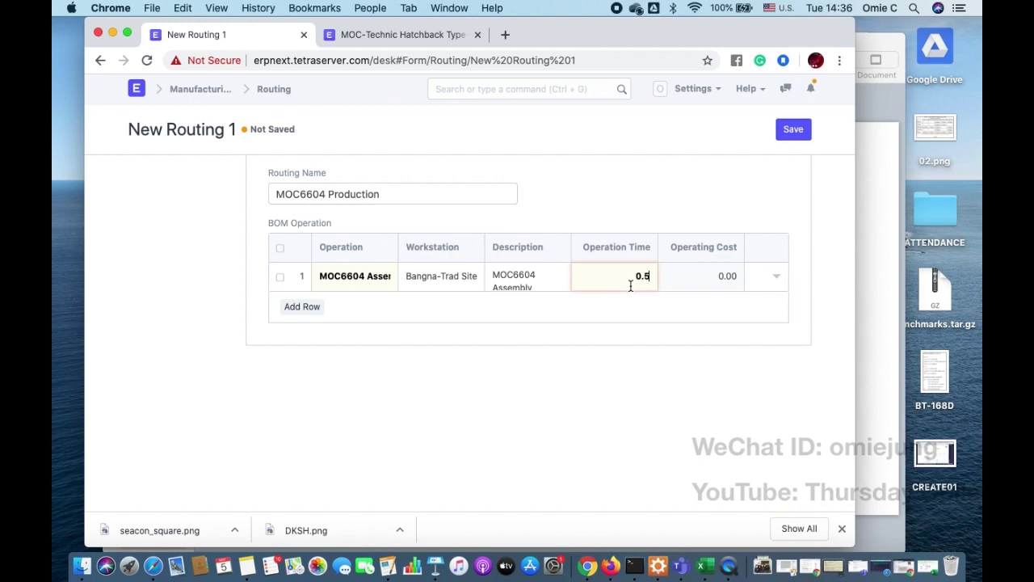
{"action": "double_click", "coordinate": [631, 286]}
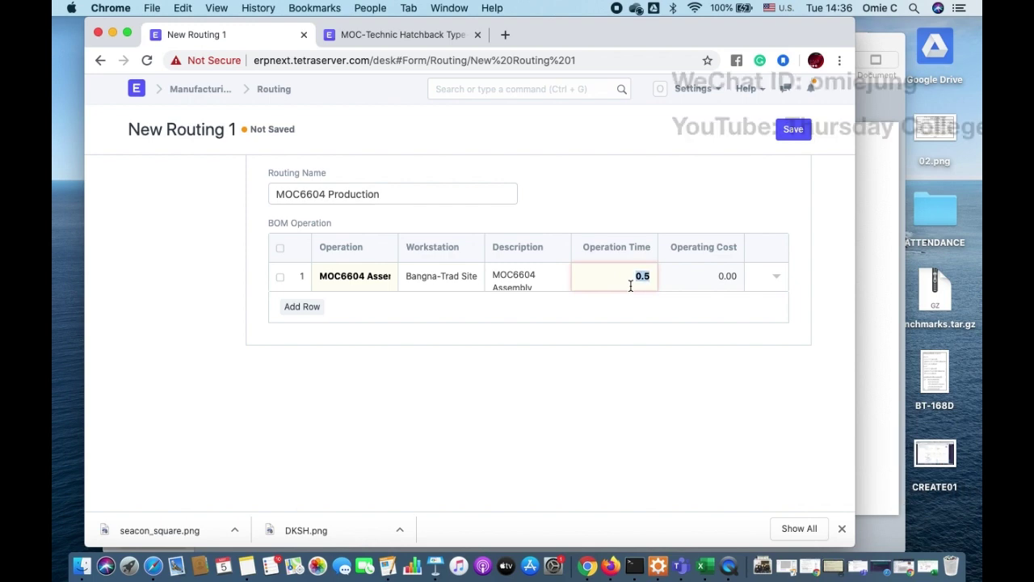
{"action": "key", "text": "BackSpace"}
{"action": "type", "text": "0.5"}
{"action": "left_click", "coordinate": [695, 281]}
Set the operation time of the MOC6604 Assembly row to 30
{"action": "double_click", "coordinate": [628, 276]}
{"action": "type", "text": "30"}
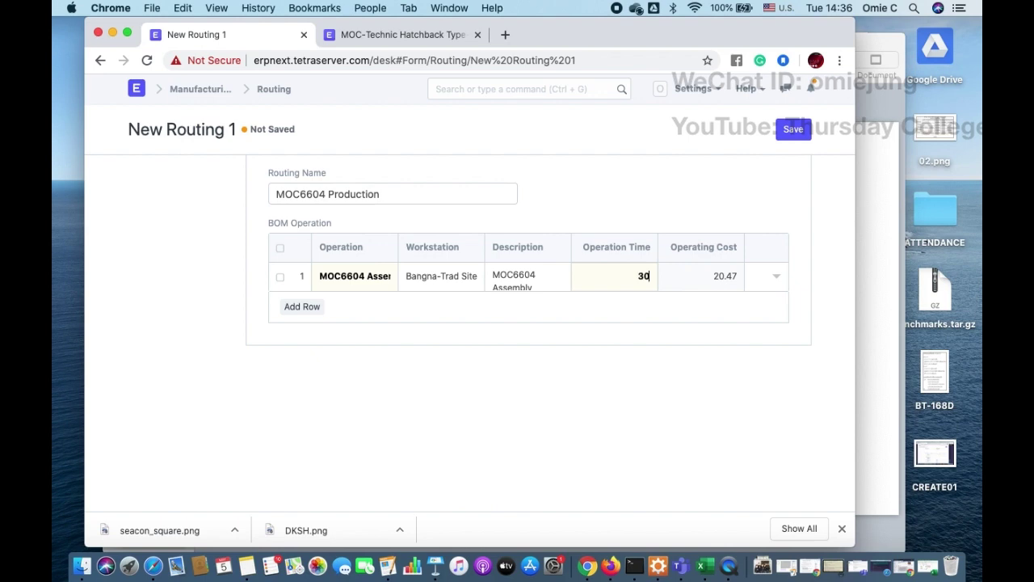
{"action": "double_click", "coordinate": [624, 278]}
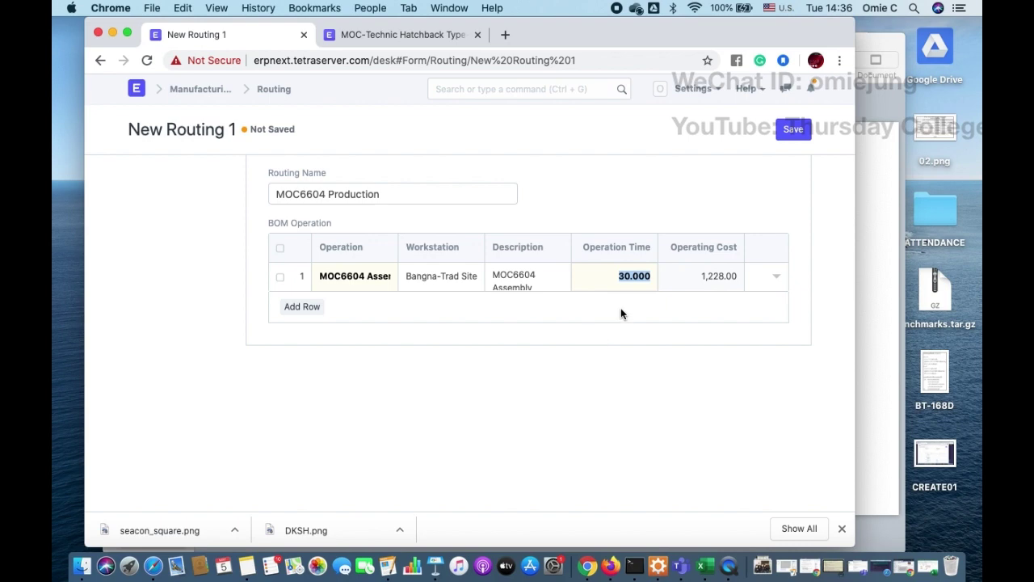
{"action": "left_click", "coordinate": [620, 313]}
{"action": "double_click", "coordinate": [632, 277]}
{"action": "left_click_drag", "start_coordinate": [635, 277], "coordinate": [718, 280]}
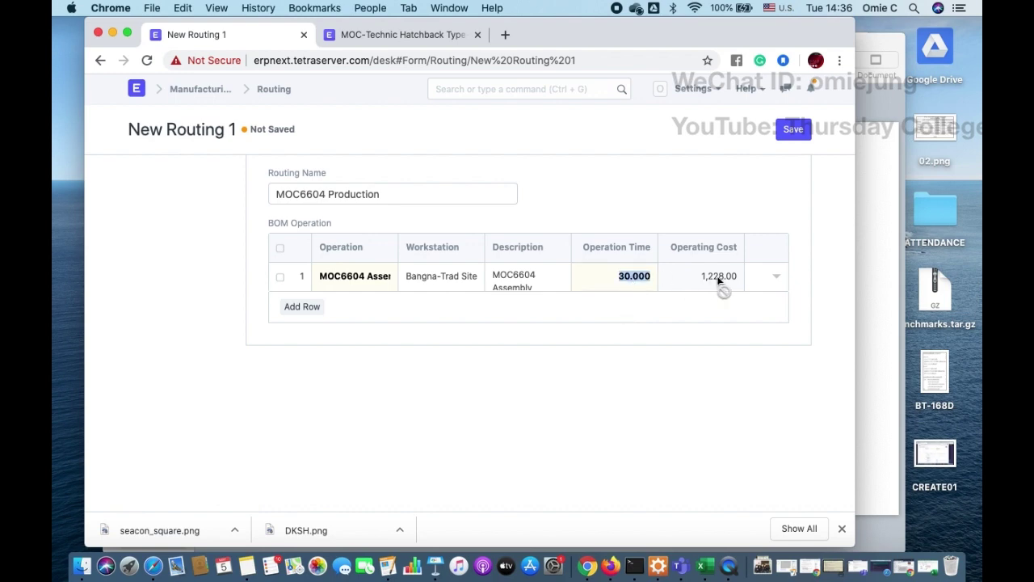
Add a second BOM operation row for MOC6604 Packaging with an operation time of 30
{"action": "left_click", "coordinate": [292, 306]}
{"action": "left_click", "coordinate": [353, 316]}
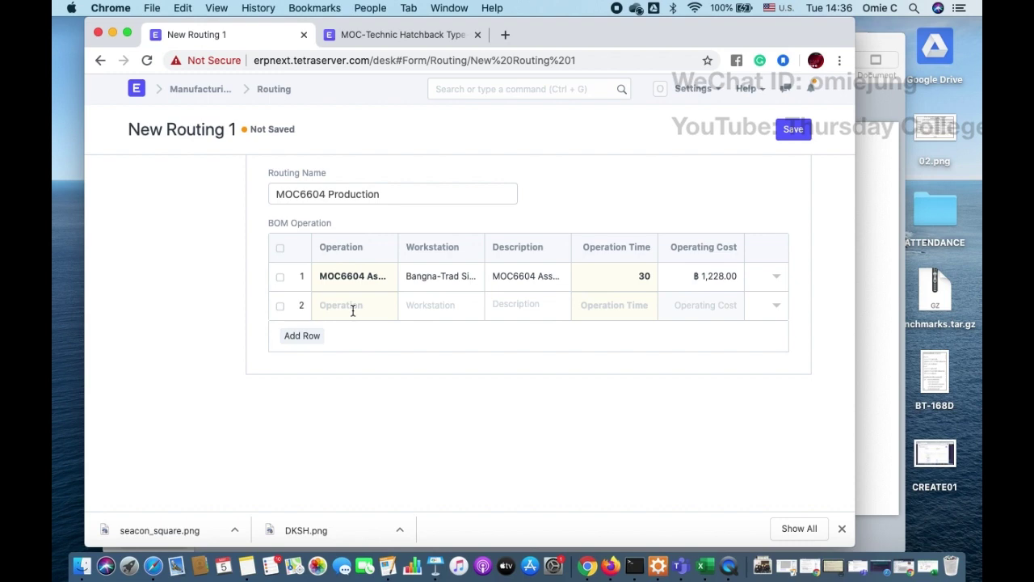
{"action": "type", "text": "MOC"}
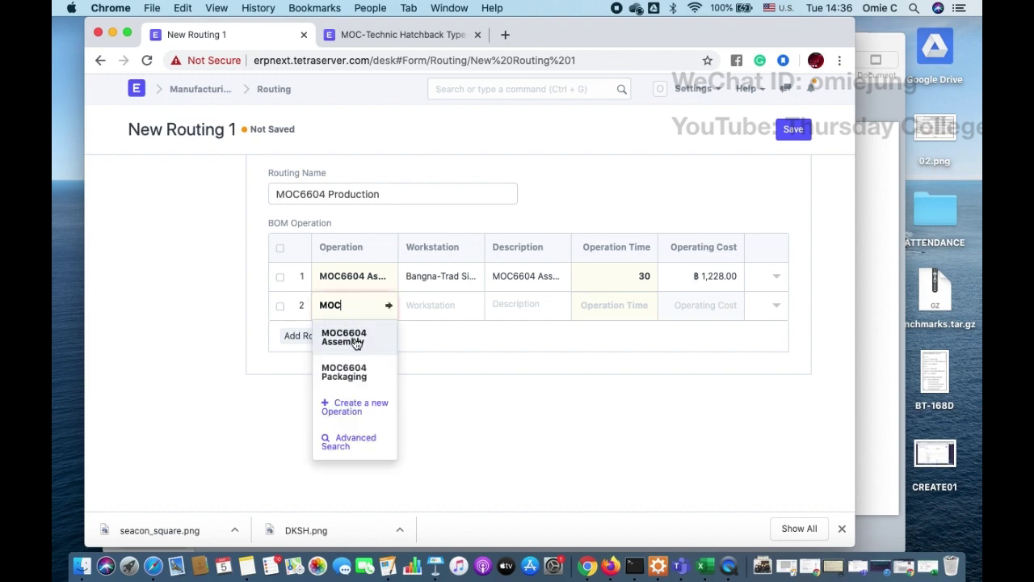
{"action": "left_click", "coordinate": [347, 370]}
{"action": "left_click", "coordinate": [621, 301]}
{"action": "type", "text": "30"}
{"action": "left_click", "coordinate": [581, 378]}
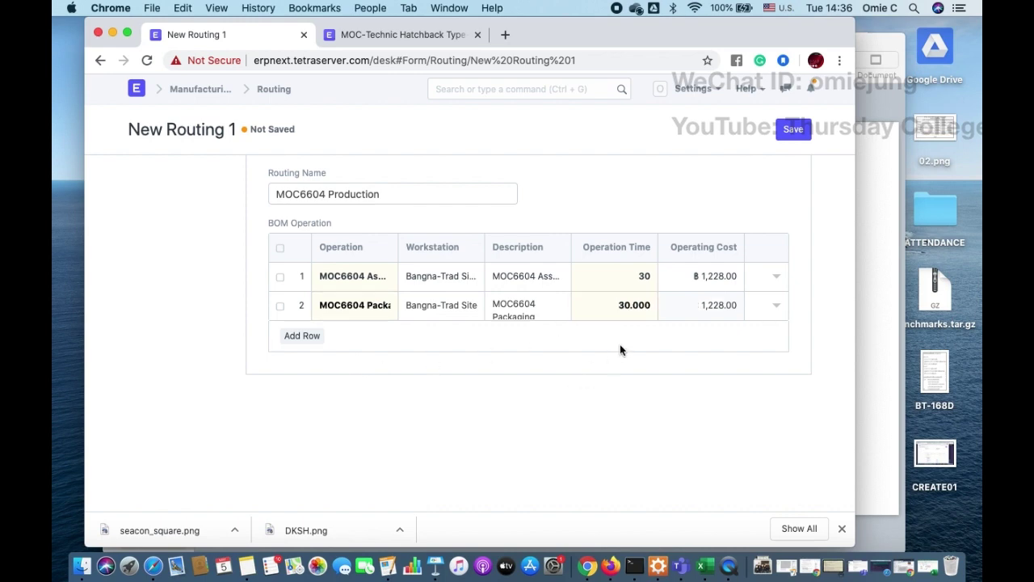
Check the operation times of both rows and save the MOC6604 Production routing
{"action": "double_click", "coordinate": [644, 305]}
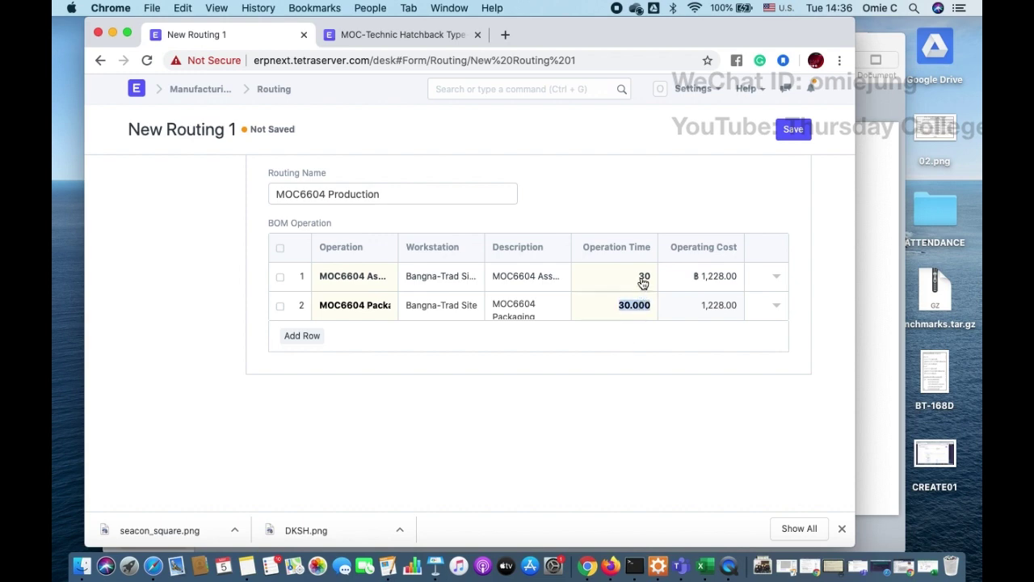
{"action": "left_click", "coordinate": [644, 279]}
{"action": "double_click", "coordinate": [643, 276]}
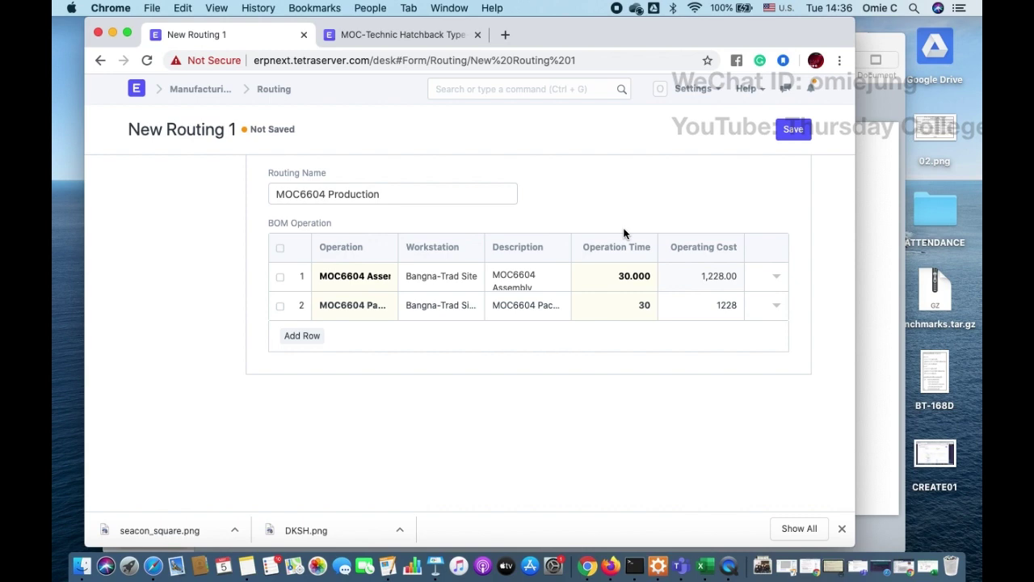
{"action": "left_click", "coordinate": [796, 132]}
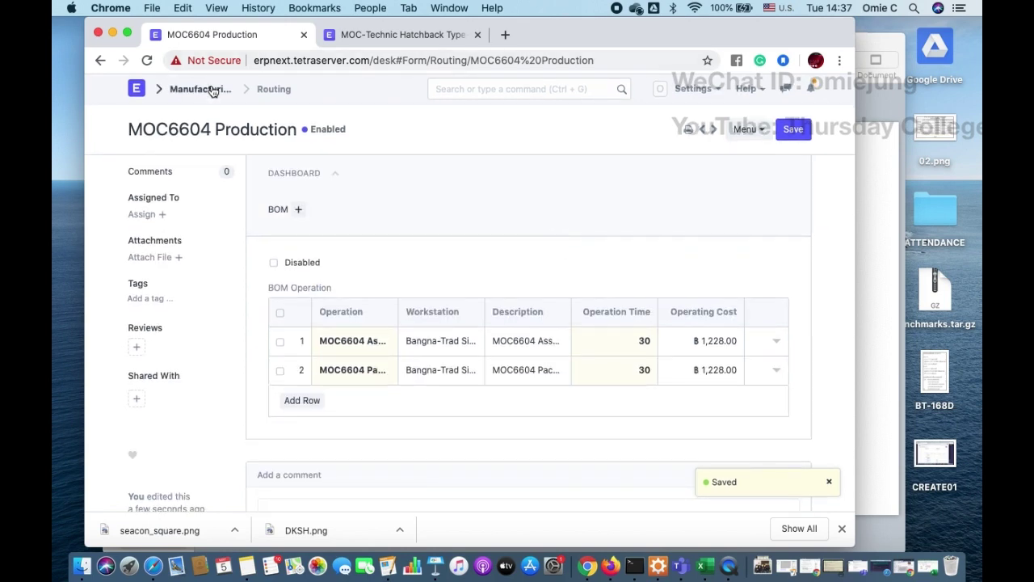
Create a new bill of materials in Manufacturing with MOC6604 as the item to be manufactured
{"action": "left_click", "coordinate": [211, 91]}
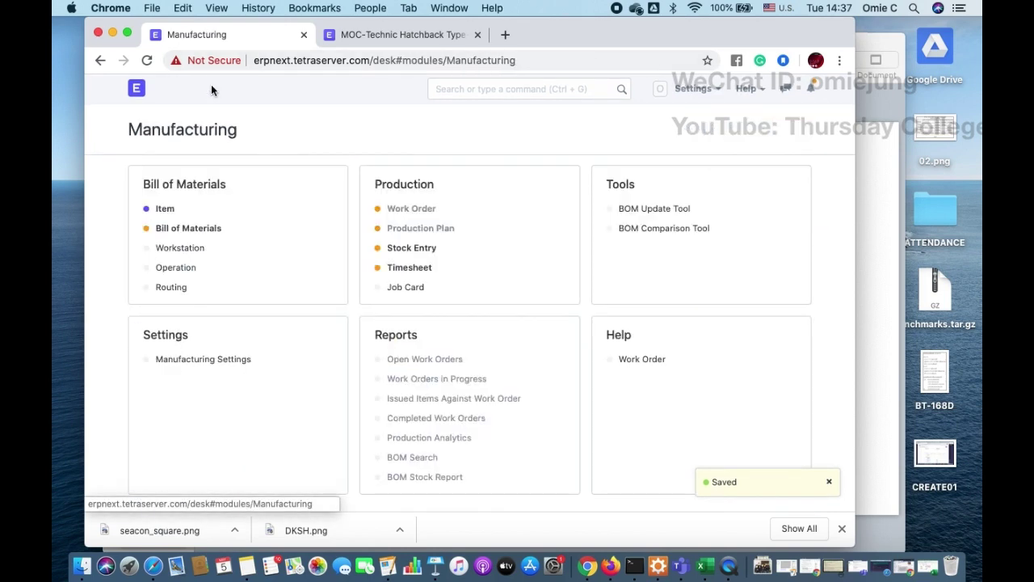
{"action": "left_click", "coordinate": [186, 228]}
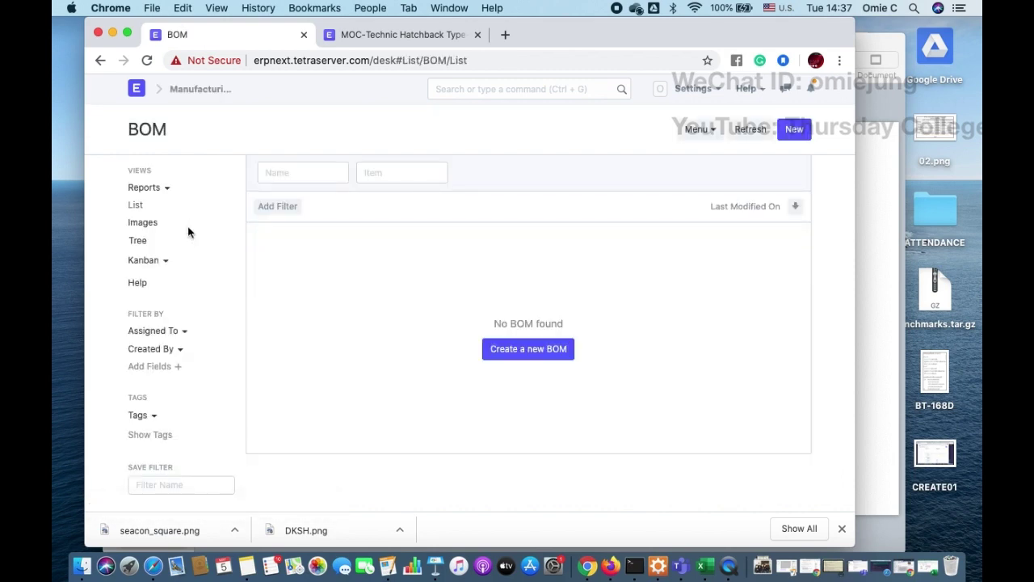
{"action": "left_click", "coordinate": [534, 349]}
{"action": "left_click", "coordinate": [344, 194]}
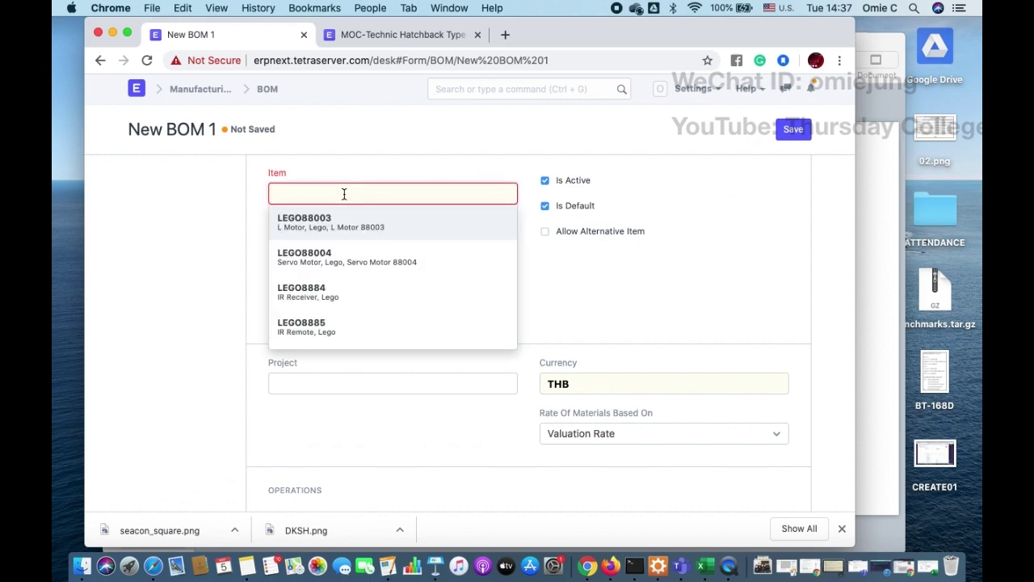
{"action": "type", "text": "MOC"}
{"action": "left_click", "coordinate": [338, 224]}
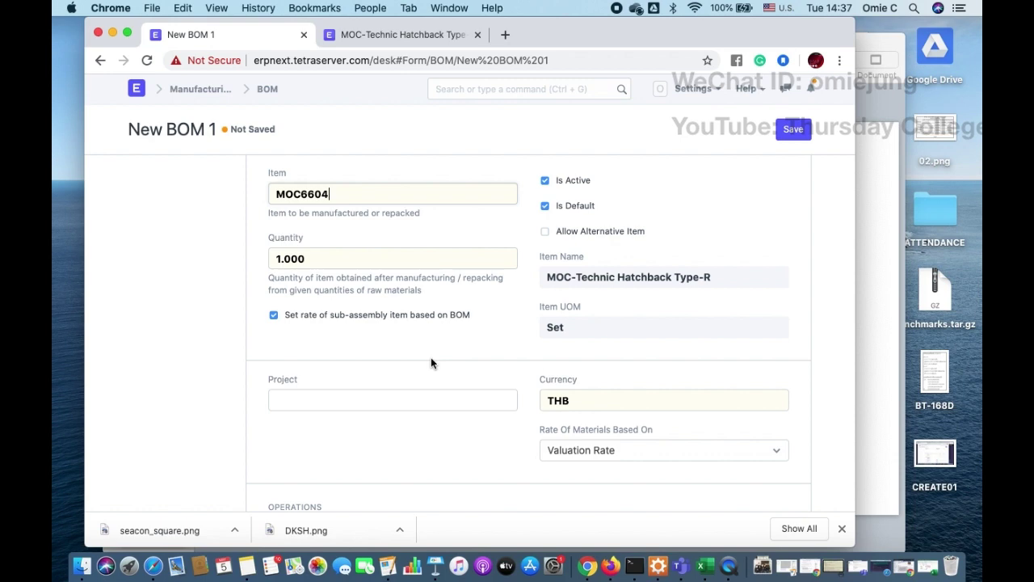
Set the manufactured quantity of the bill of materials to 10
{"action": "double_click", "coordinate": [318, 256]}
{"action": "type", "text": "10"}
{"action": "left_click", "coordinate": [501, 347]}
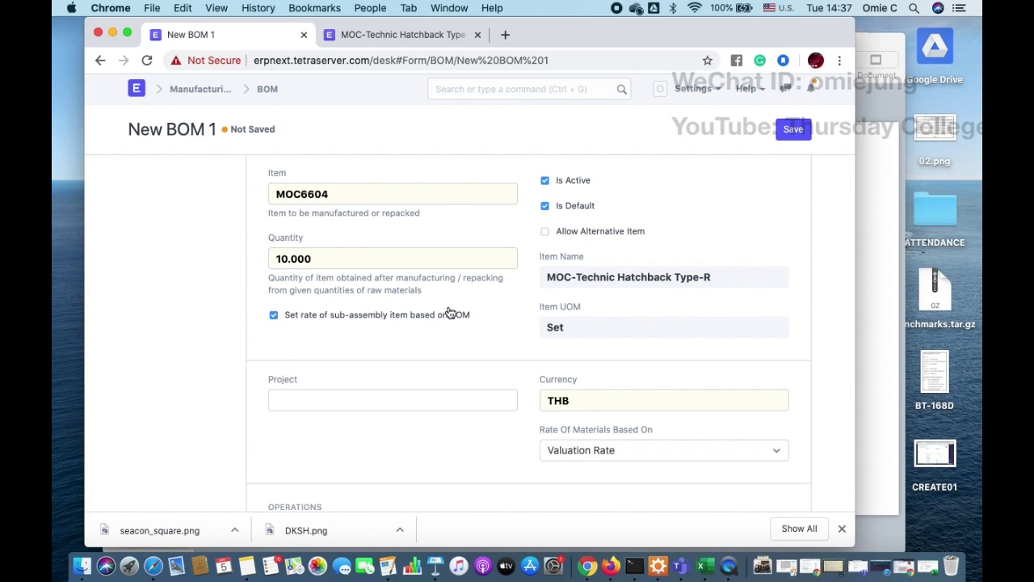
Enable With Operations in the bill of materials to manage the cost of operations
{"action": "scroll", "coordinate": [450, 312], "scroll_direction": "down", "scroll_amount": 3}
{"action": "scroll", "coordinate": [450, 312], "scroll_direction": "down", "scroll_amount": 3}
{"action": "scroll", "coordinate": [450, 312], "scroll_direction": "up", "scroll_amount": 2}
{"action": "scroll", "coordinate": [450, 312], "scroll_direction": "up", "scroll_amount": 3}
{"action": "scroll", "coordinate": [391, 356], "scroll_direction": "down", "scroll_amount": 3}
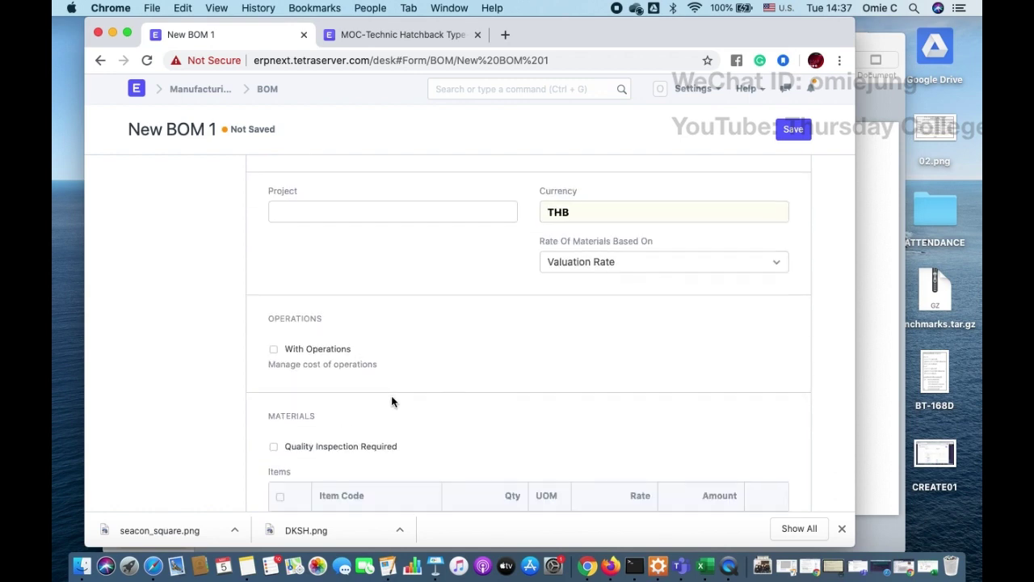
{"action": "left_click", "coordinate": [273, 349]}
{"action": "scroll", "coordinate": [502, 357], "scroll_direction": "down", "scroll_amount": 1}
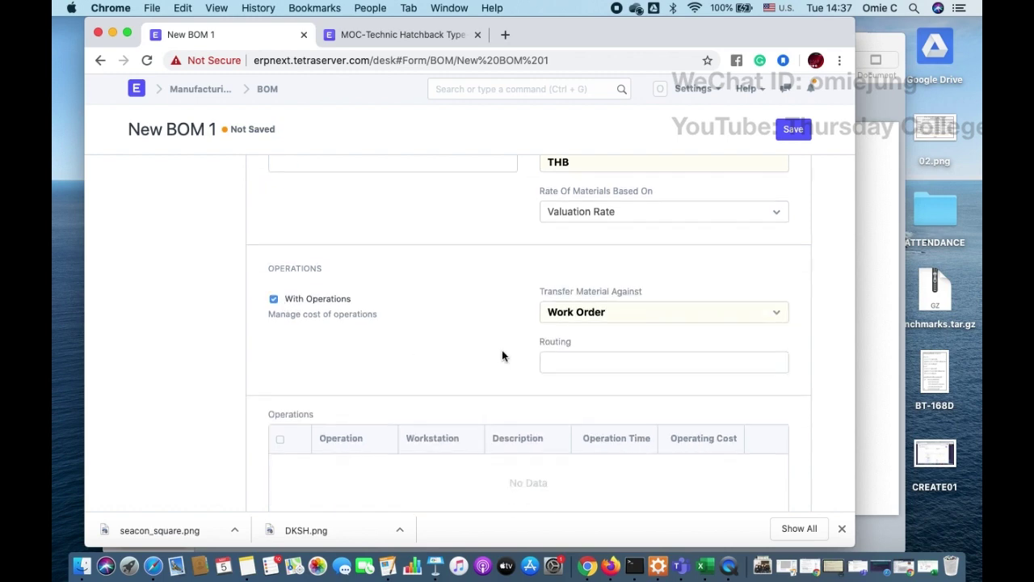
Keep Transfer Material Against as Work Order and load the MOC6604 Production routing into the bill of materials
{"action": "scroll", "coordinate": [502, 357], "scroll_direction": "down", "scroll_amount": 1}
{"action": "left_click", "coordinate": [593, 298]}
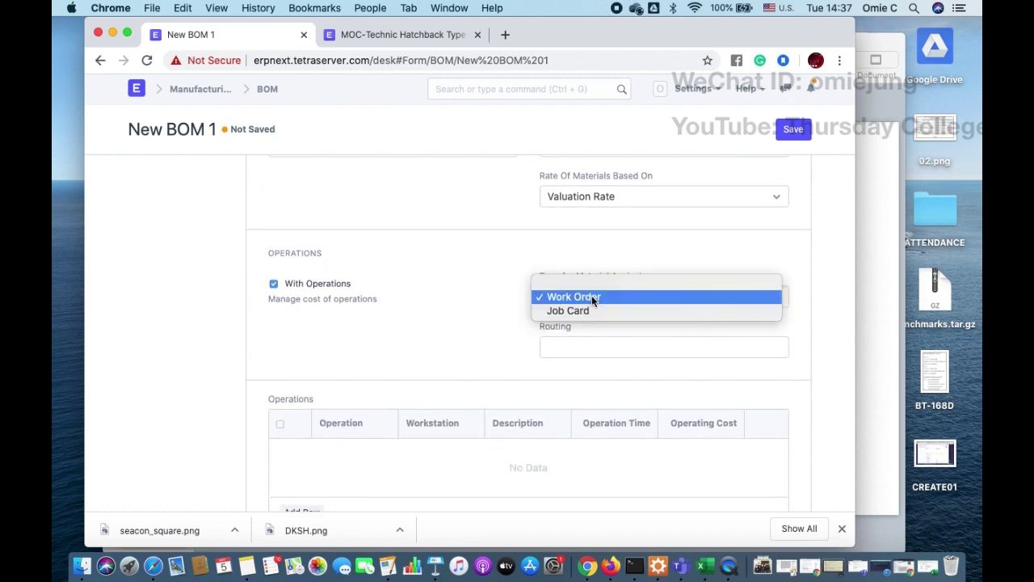
{"action": "left_click", "coordinate": [457, 304]}
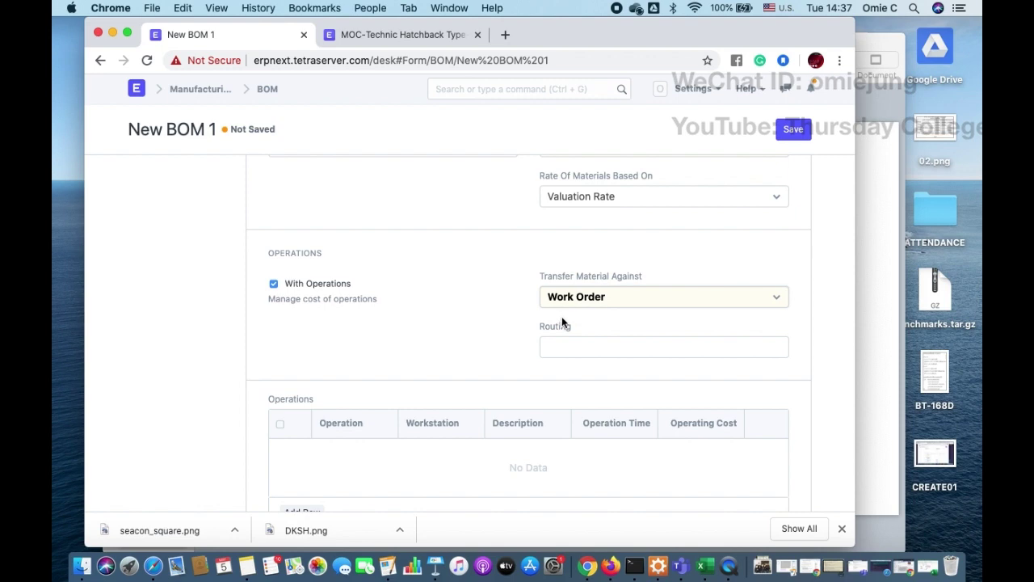
{"action": "left_click", "coordinate": [566, 347]}
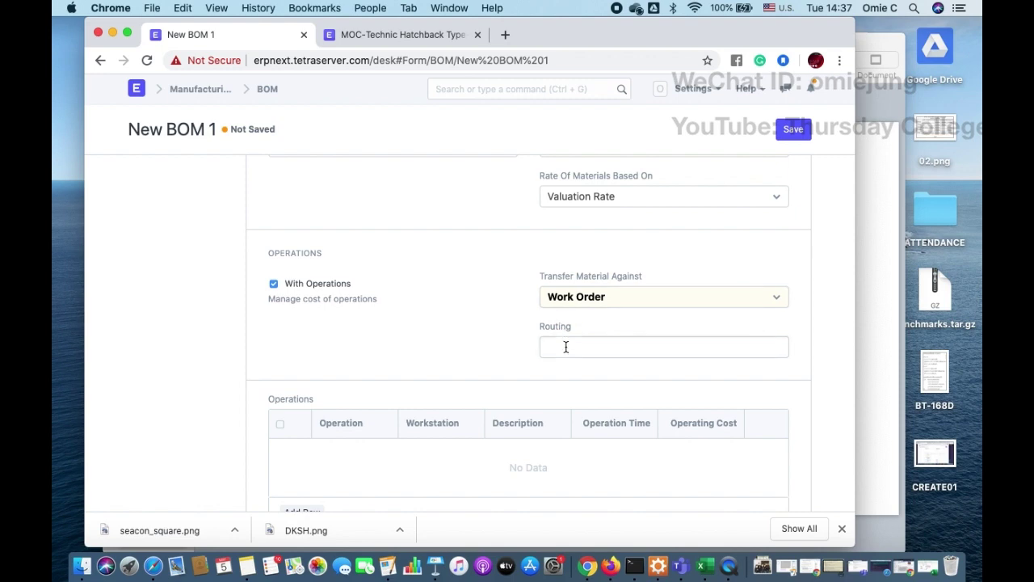
{"action": "left_click", "coordinate": [567, 369]}
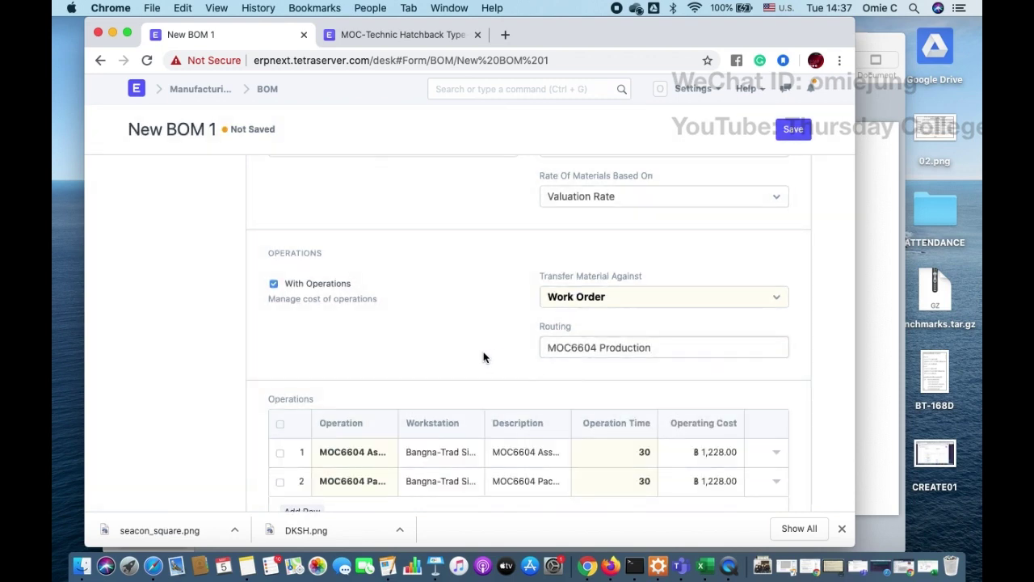
Review the material transfer options, the loaded operations with their times and costs, and the manufactured quantity
{"action": "scroll", "coordinate": [483, 357], "scroll_direction": "down", "scroll_amount": 2}
{"action": "left_click", "coordinate": [576, 234]}
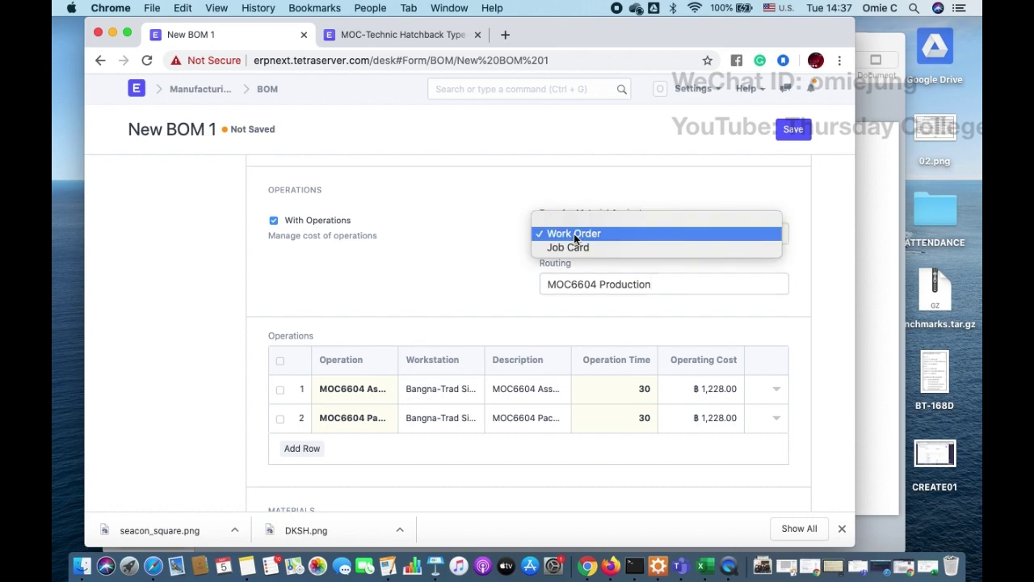
{"action": "left_click", "coordinate": [559, 238]}
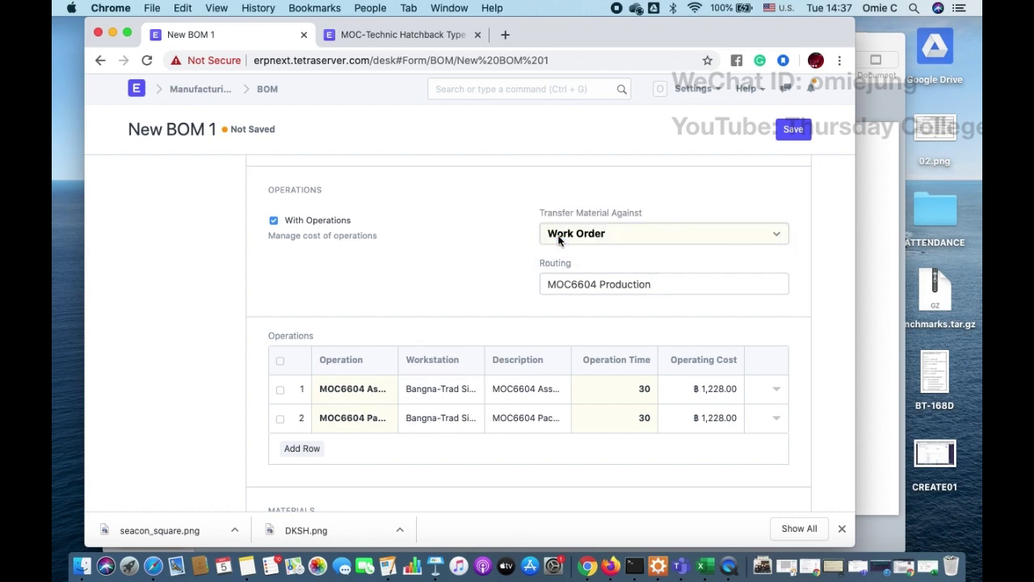
{"action": "scroll", "coordinate": [525, 261], "scroll_direction": "down", "scroll_amount": 3}
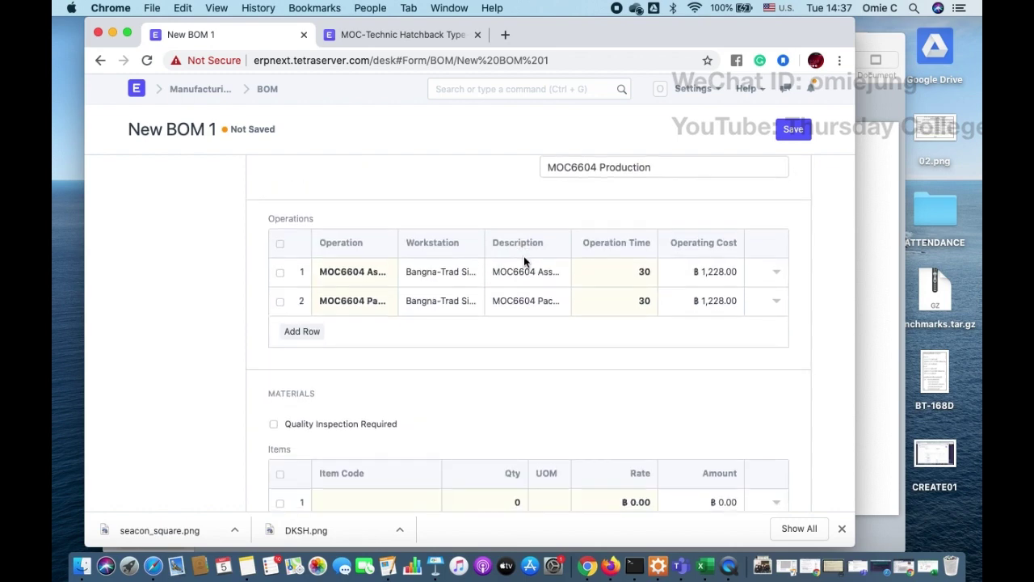
{"action": "scroll", "coordinate": [524, 261], "scroll_direction": "down", "scroll_amount": 1}
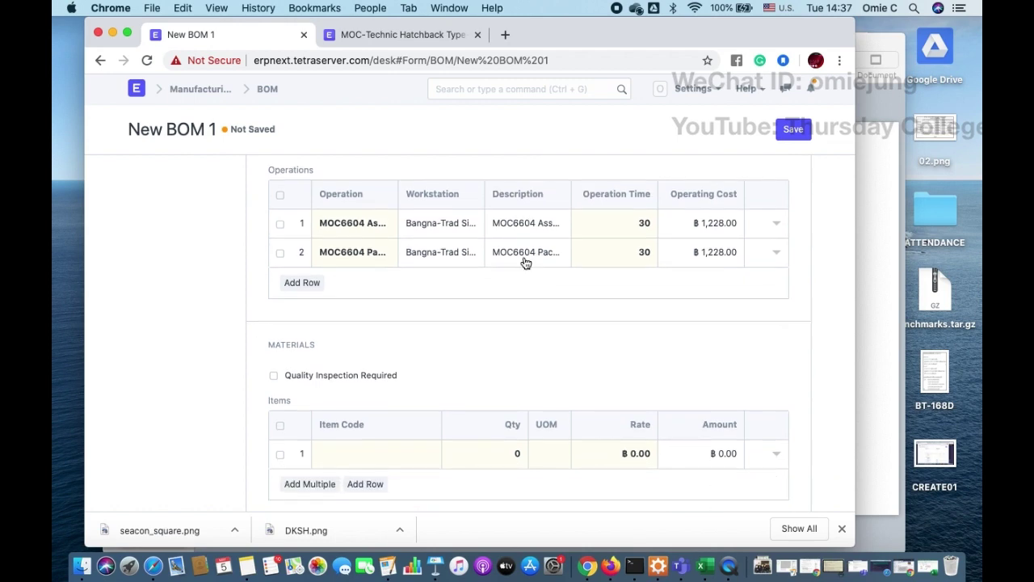
{"action": "scroll", "coordinate": [525, 263], "scroll_direction": "down", "scroll_amount": 1}
{"action": "scroll", "coordinate": [524, 261], "scroll_direction": "up", "scroll_amount": 3}
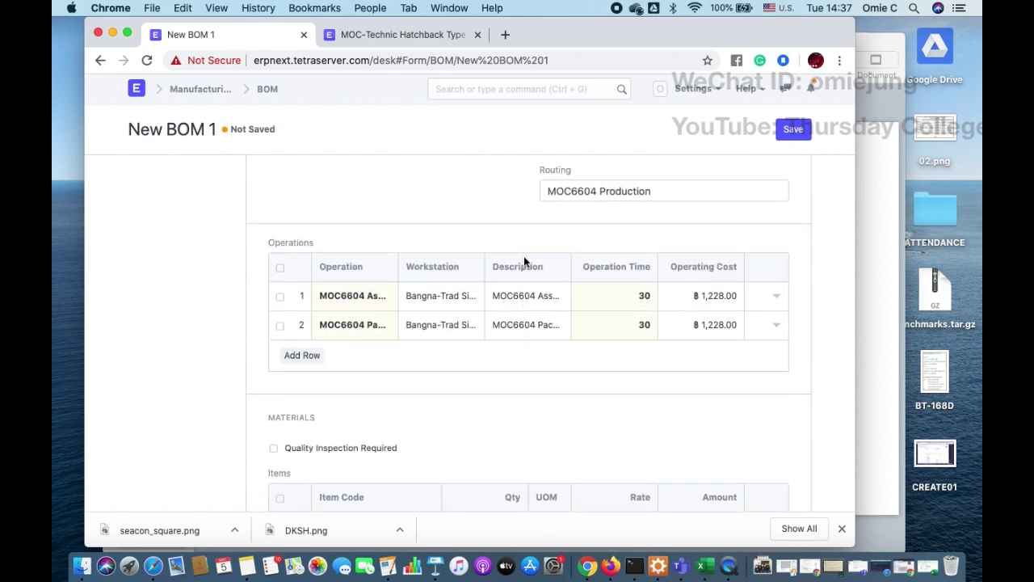
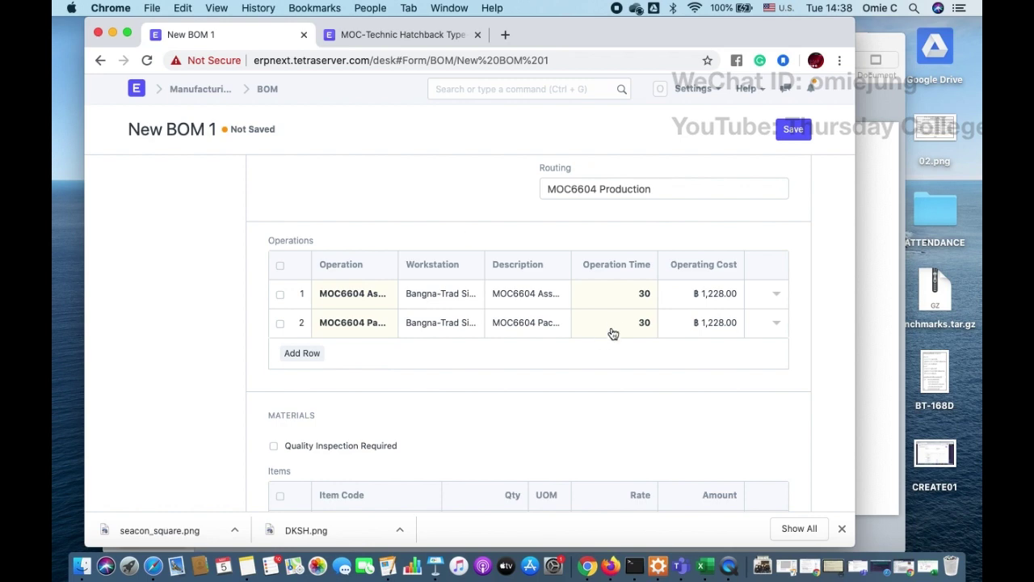
{"action": "scroll", "coordinate": [407, 260], "scroll_direction": "up", "scroll_amount": 5}
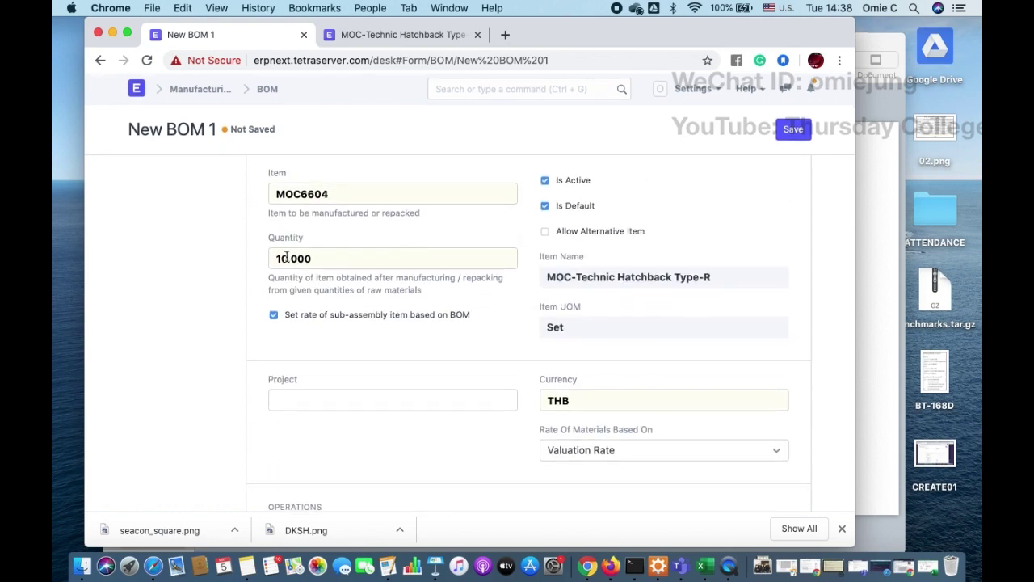
Enter LEGO88003 (L Motor) as the first raw material in the bill of materials
{"action": "scroll", "coordinate": [449, 399], "scroll_direction": "down", "scroll_amount": 10}
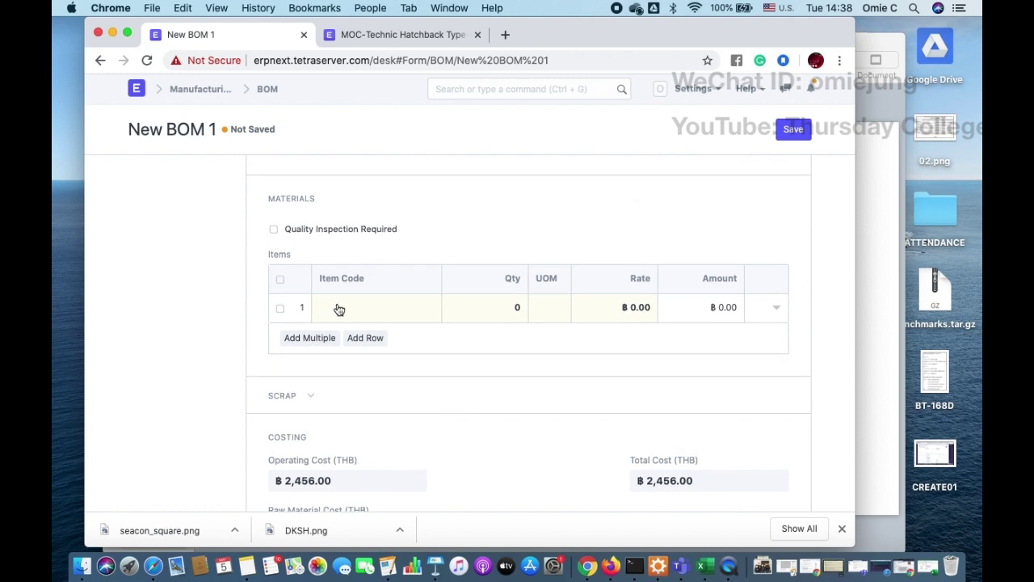
{"action": "left_click", "coordinate": [350, 307]}
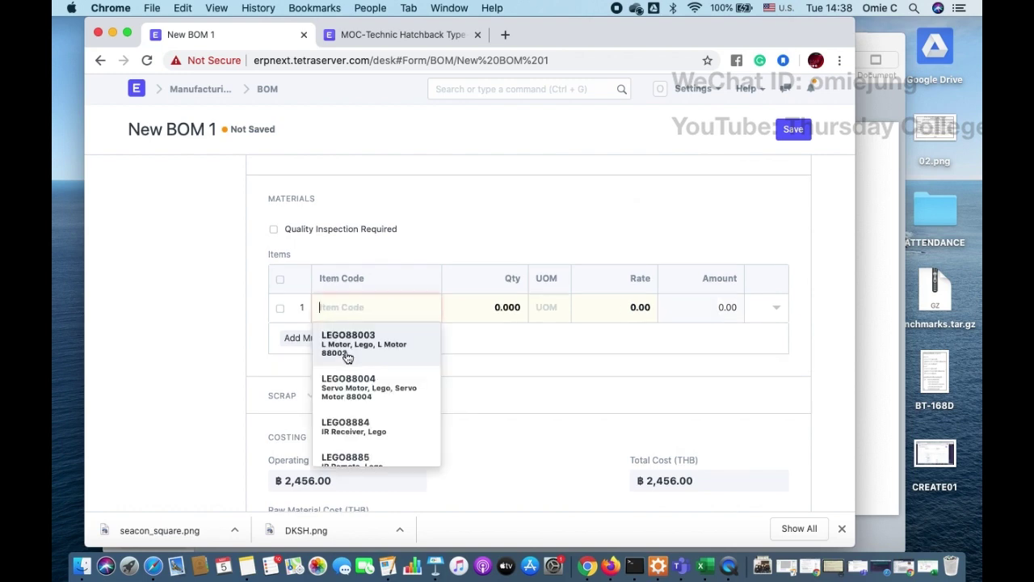
{"action": "left_click", "coordinate": [352, 350]}
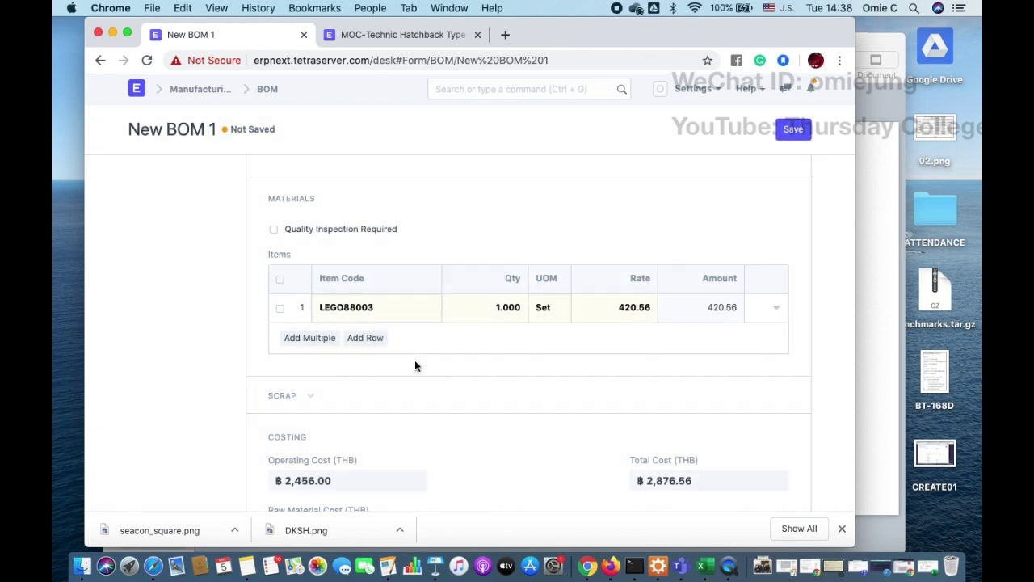
Switch to Excel and examine the parts list with units on the MOC6604 sheet
{"action": "left_click", "coordinate": [704, 567]}
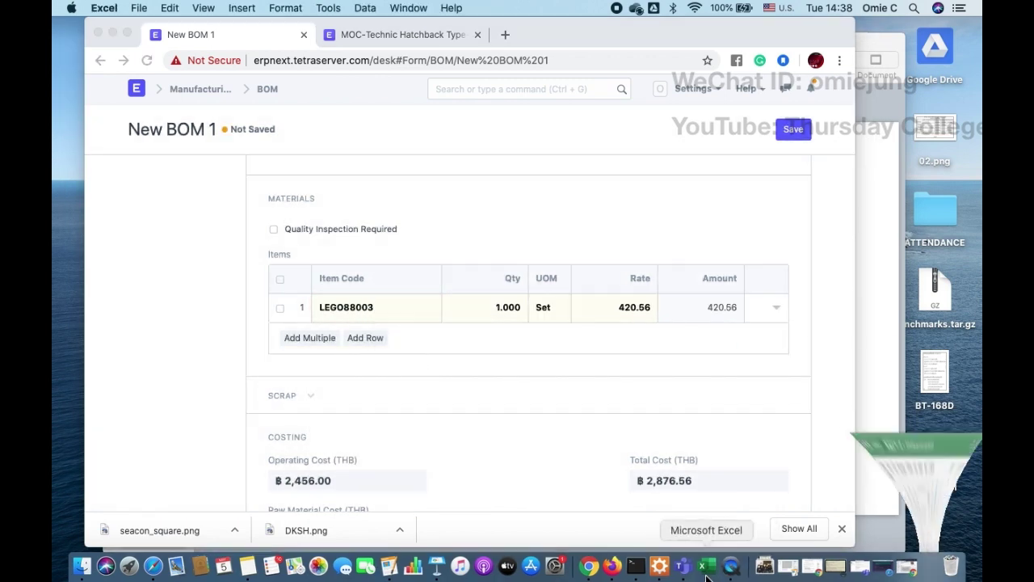
{"action": "left_click", "coordinate": [651, 500]}
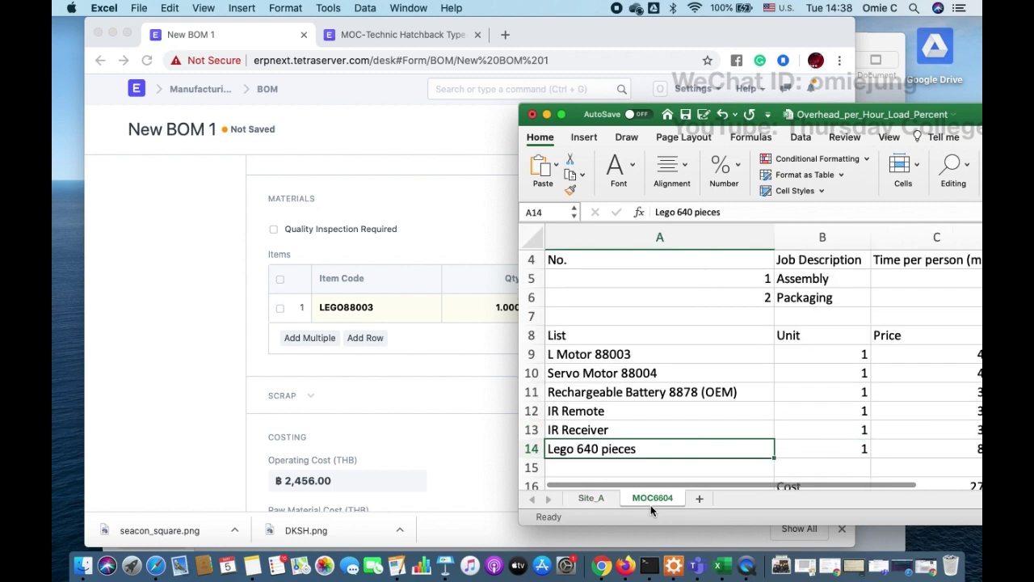
{"action": "scroll", "coordinate": [723, 356], "scroll_direction": "down", "scroll_amount": 2}
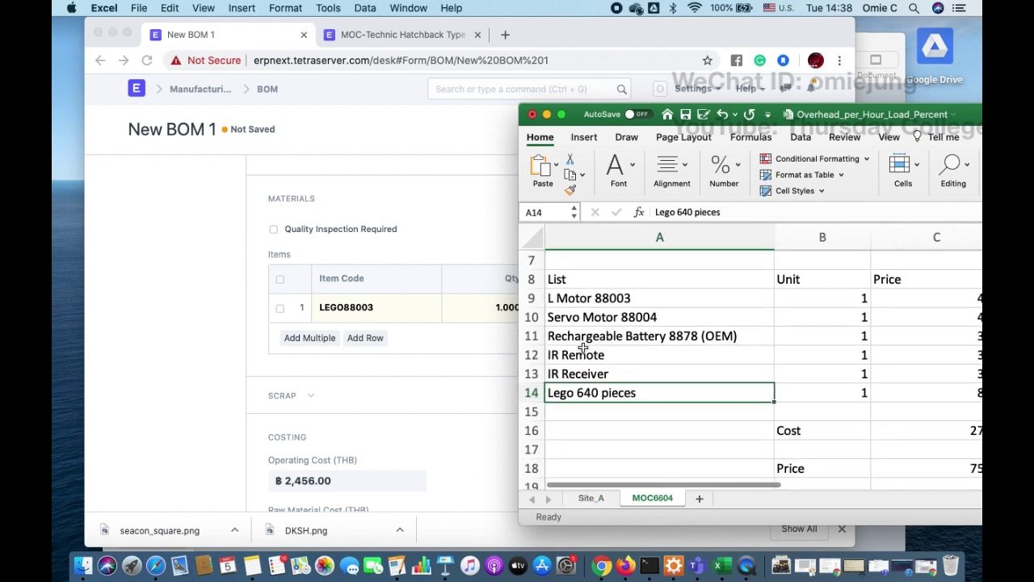
Return to ERPNext in Chrome and set the quantity of the LEGO88003 material to 10
{"action": "left_click", "coordinate": [435, 363]}
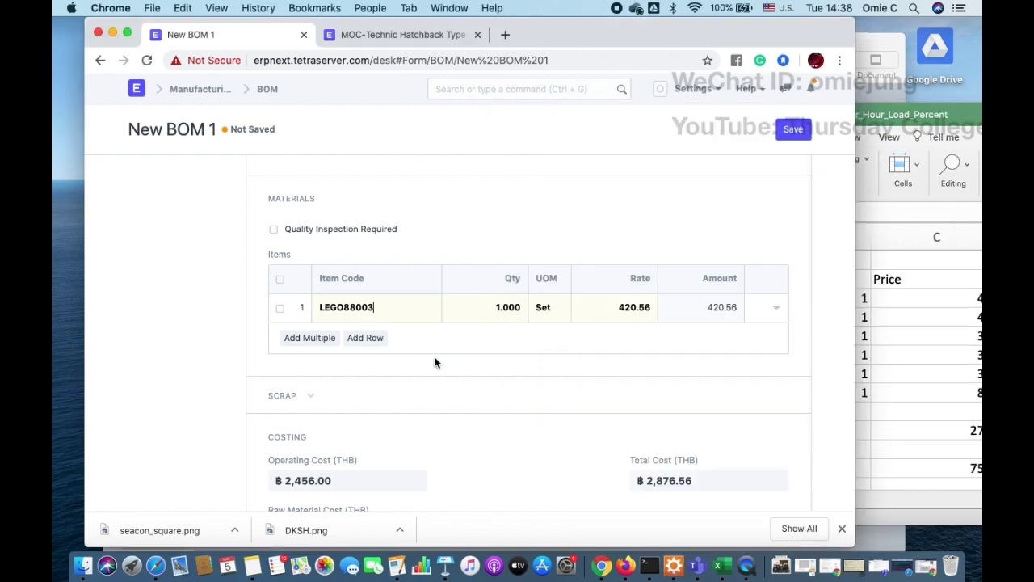
{"action": "left_click", "coordinate": [509, 310]}
{"action": "type", "text": "10"}
Add a second material row for LEGO88004 (Servo Motor) with a quantity of 10
{"action": "left_click", "coordinate": [365, 337]}
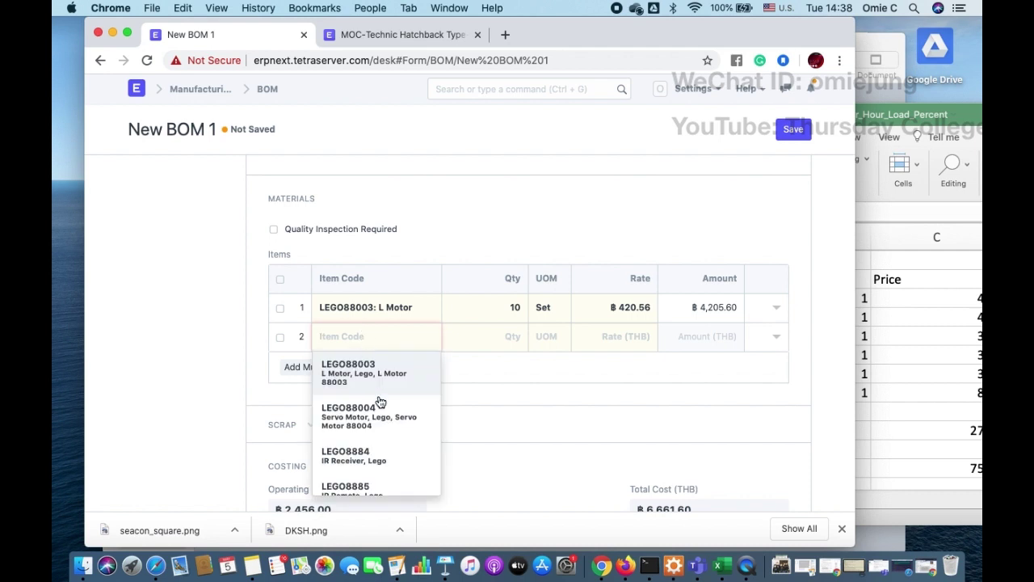
{"action": "left_click", "coordinate": [373, 422]}
{"action": "left_click", "coordinate": [508, 343]}
{"action": "type", "text": "10"}
Add a third material row, consult the Excel parts list, and select OEM8878 (Rechargeable Battery) in ERPNext
{"action": "left_click", "coordinate": [371, 368]}
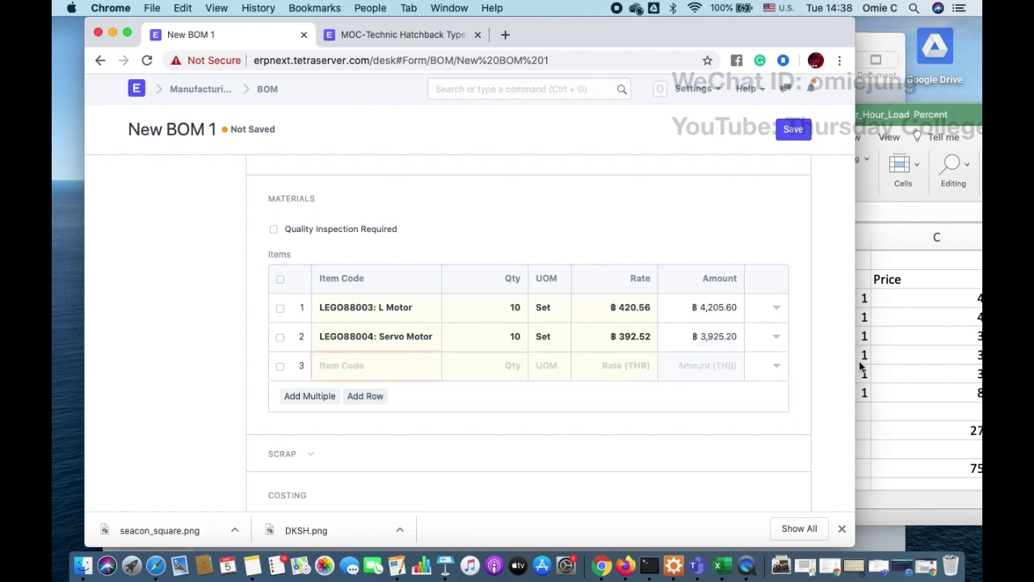
{"action": "left_click", "coordinate": [904, 360]}
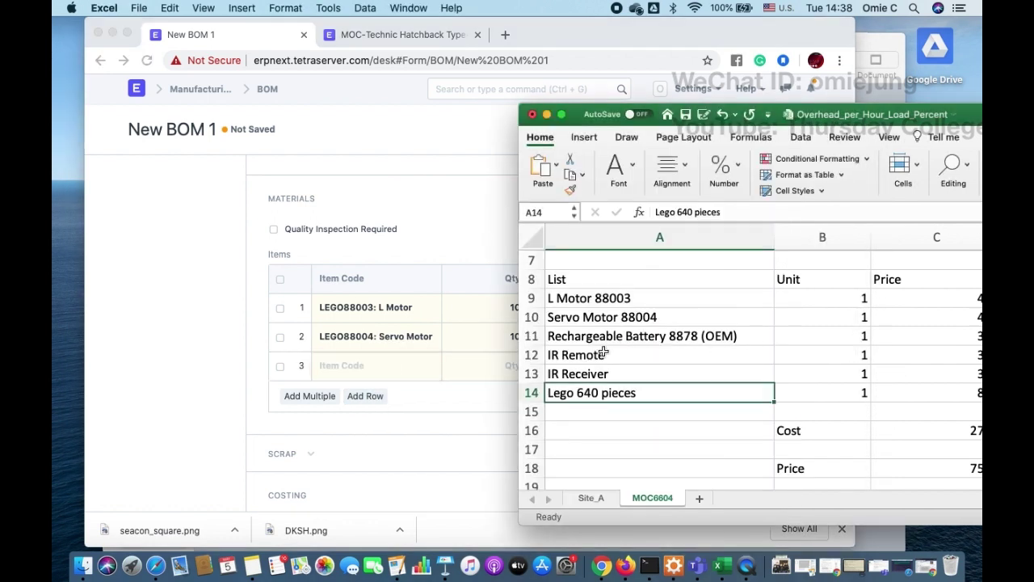
{"action": "left_click", "coordinate": [353, 365]}
{"action": "type", "text": "R"}
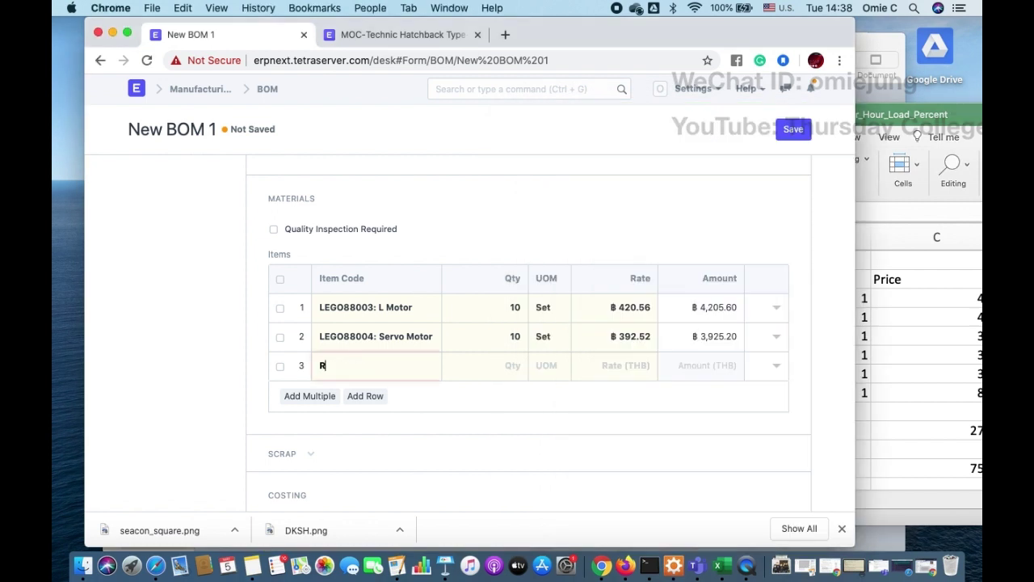
{"action": "type", "text": "ech"}
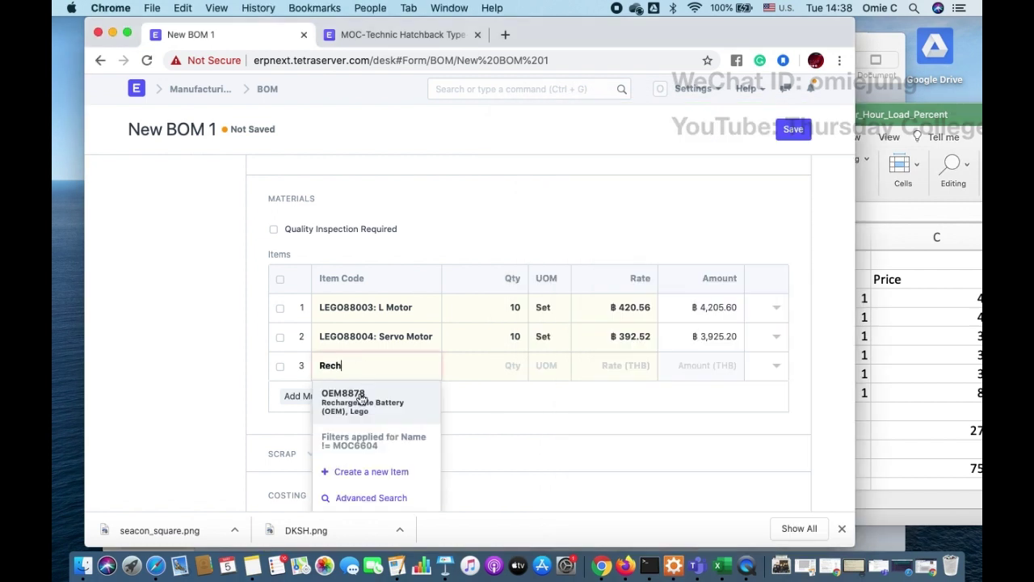
{"action": "left_click", "coordinate": [362, 398]}
Add a fourth material row for LEGO8884 (IR Receiver)
{"action": "left_click", "coordinate": [362, 399]}
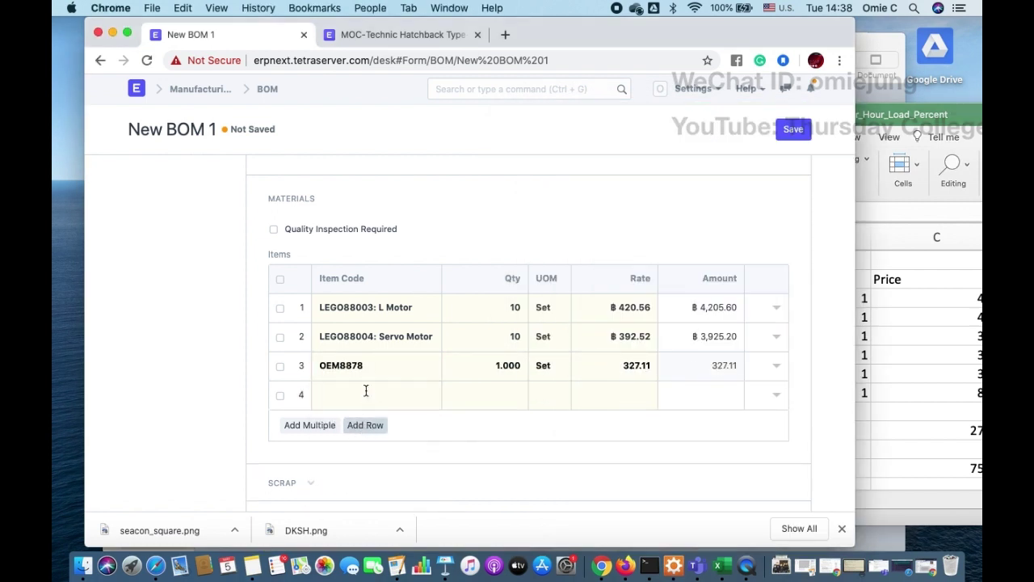
{"action": "type", "text": "l"}
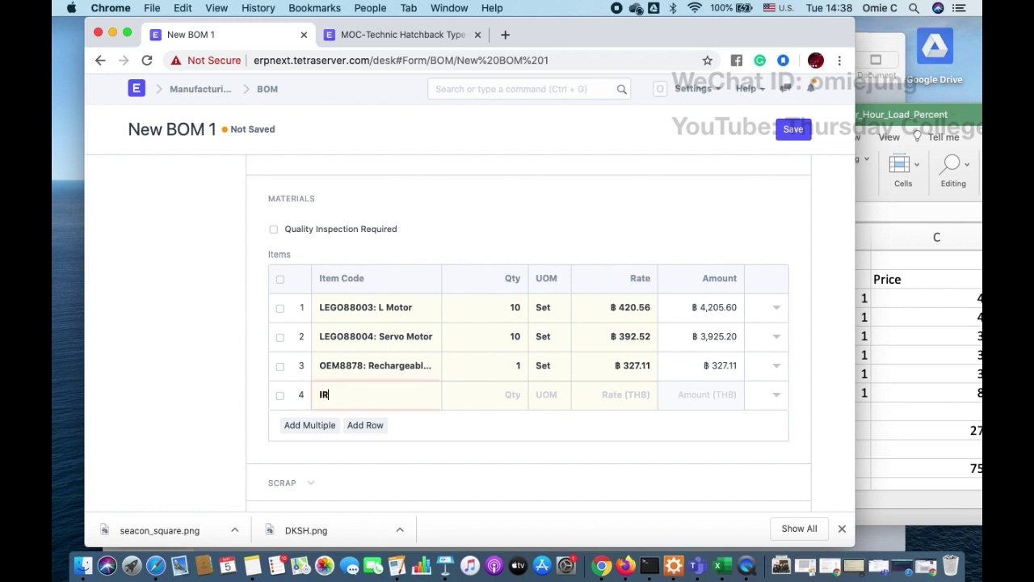
{"action": "type", "text": "R"}
{"action": "left_click", "coordinate": [363, 426]}
Add a fifth material row for LEGO8885 (IR Remote)
{"action": "left_click", "coordinate": [377, 426]}
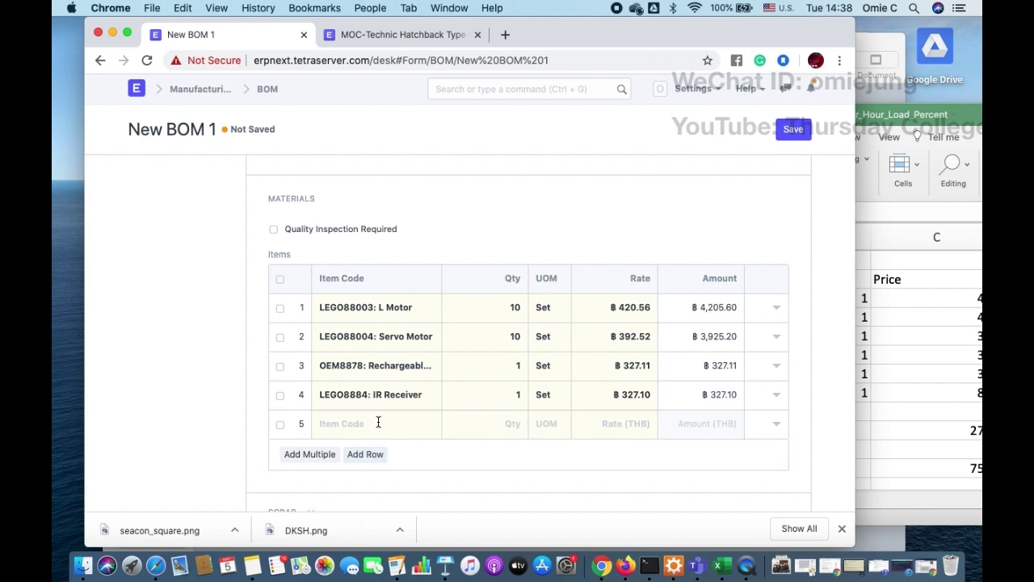
{"action": "type", "text": "IR"}
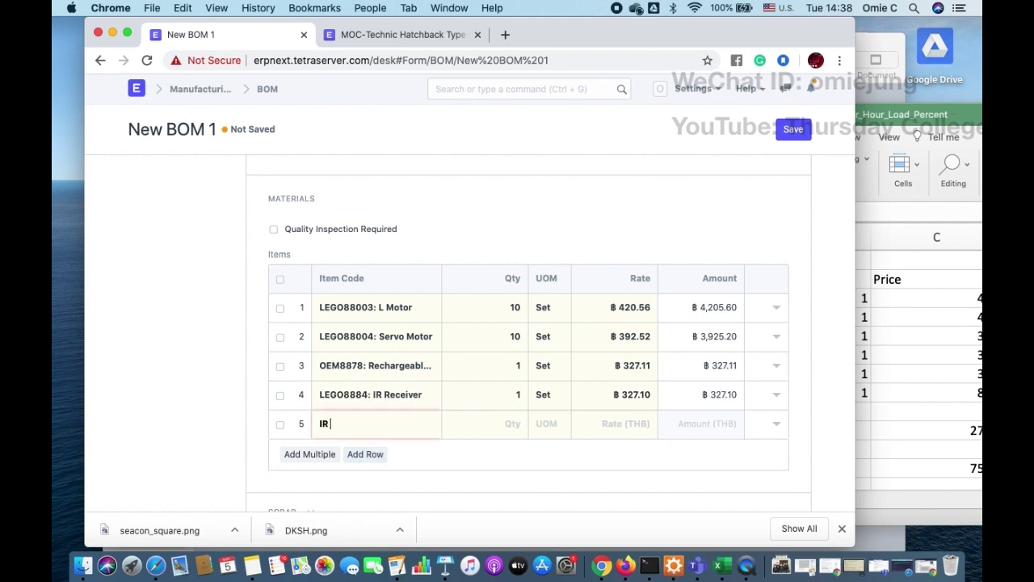
{"action": "left_click", "coordinate": [376, 486]}
Check the Excel parts list for the remaining part and add OEM640PIECES (Lego 640 pieces) as the sixth material in ERPNext
{"action": "left_click", "coordinate": [926, 390]}
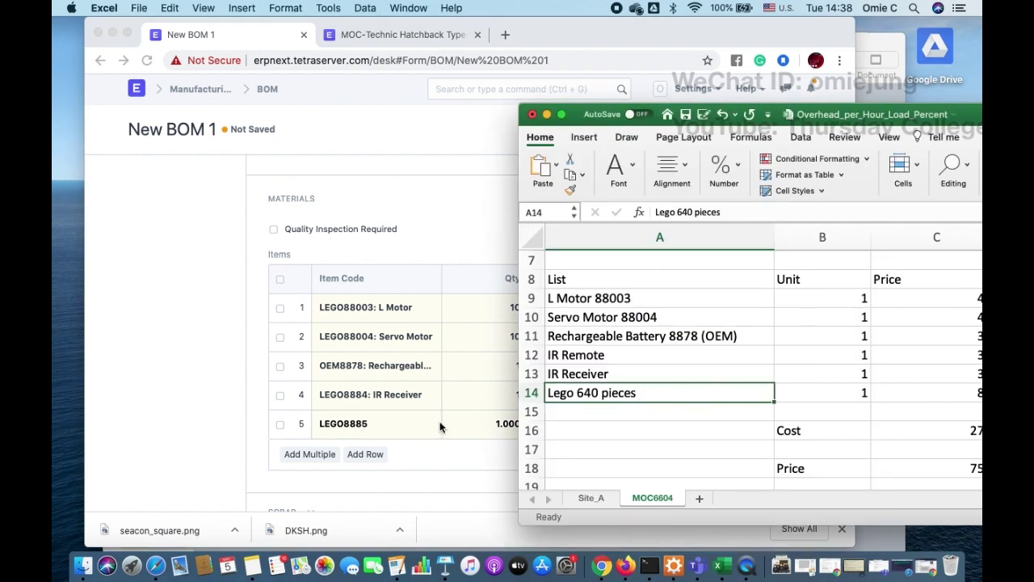
{"action": "left_click", "coordinate": [362, 455]}
{"action": "left_click", "coordinate": [375, 455]}
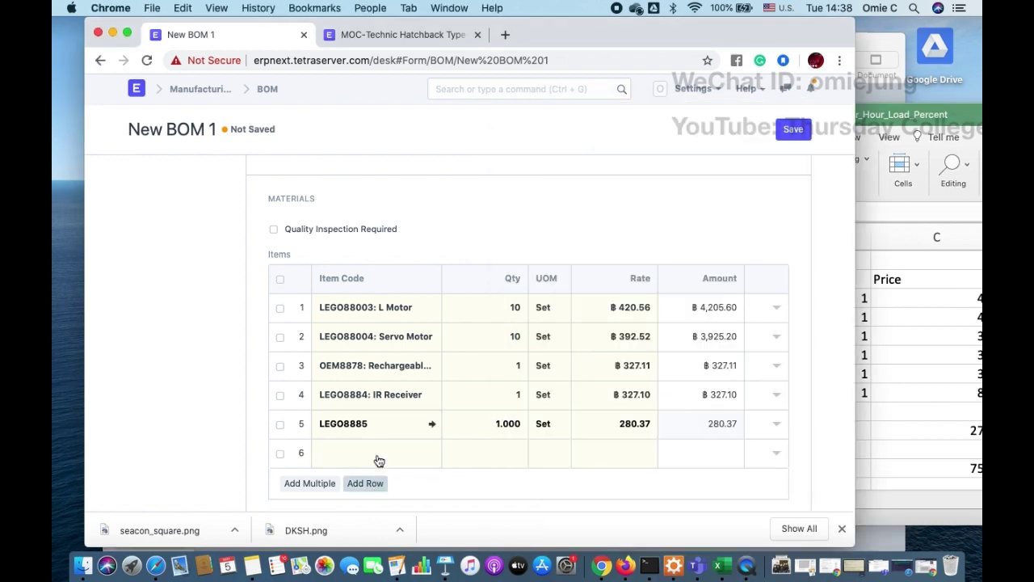
{"action": "left_click", "coordinate": [354, 455]}
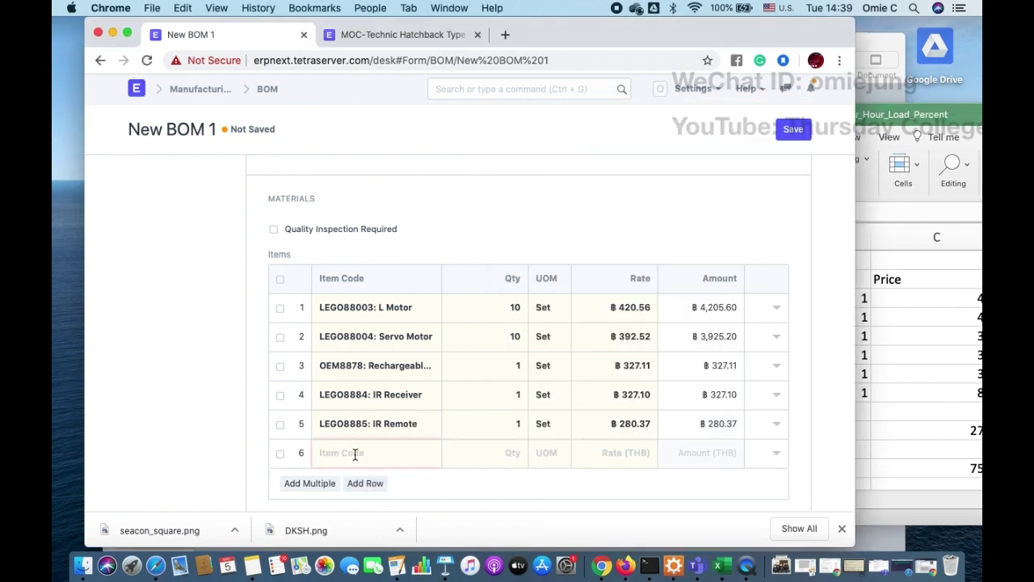
{"action": "scroll", "coordinate": [356, 453], "scroll_direction": "down", "scroll_amount": 4}
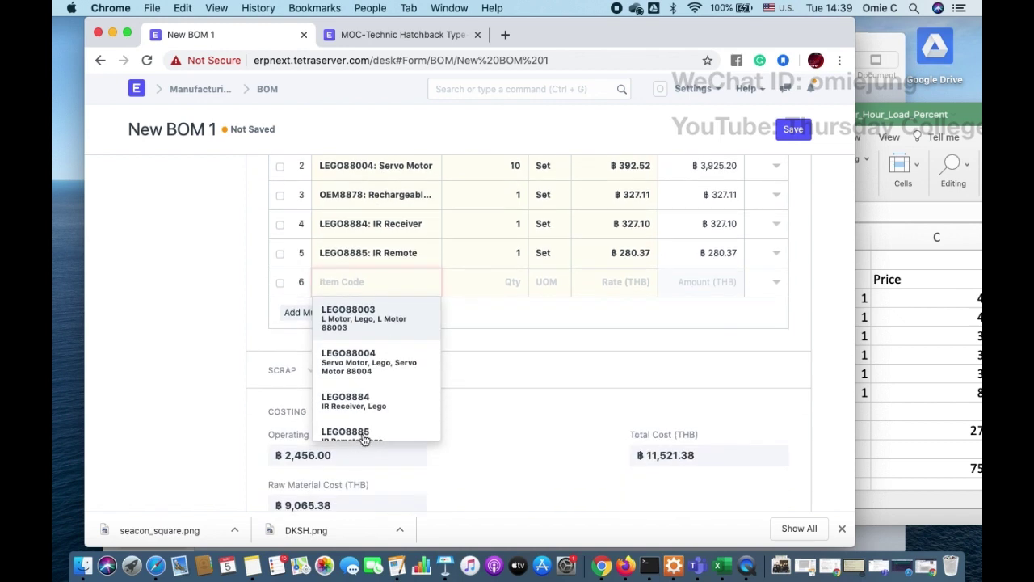
{"action": "type", "text": "lego 64"}
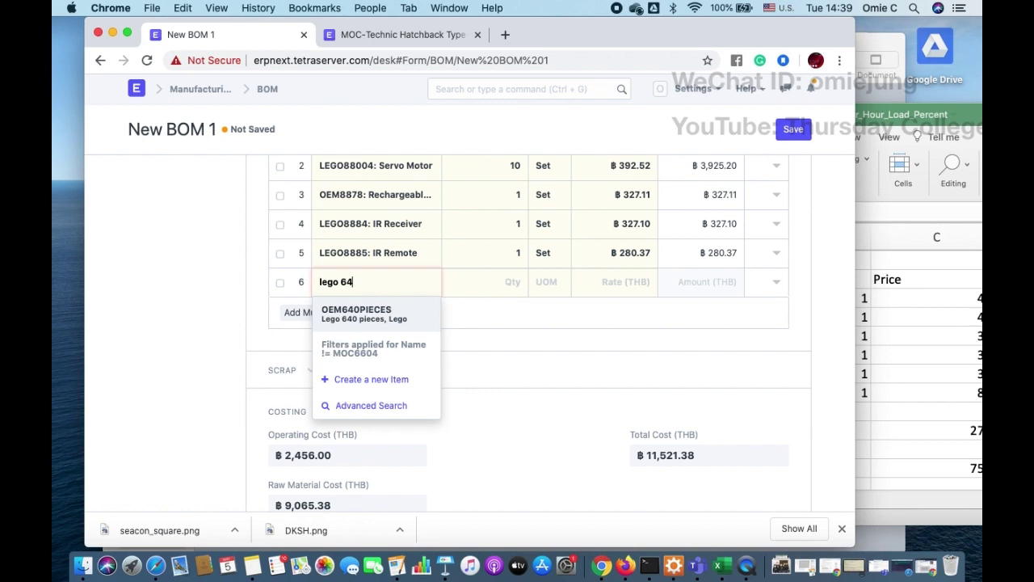
{"action": "left_click", "coordinate": [363, 314]}
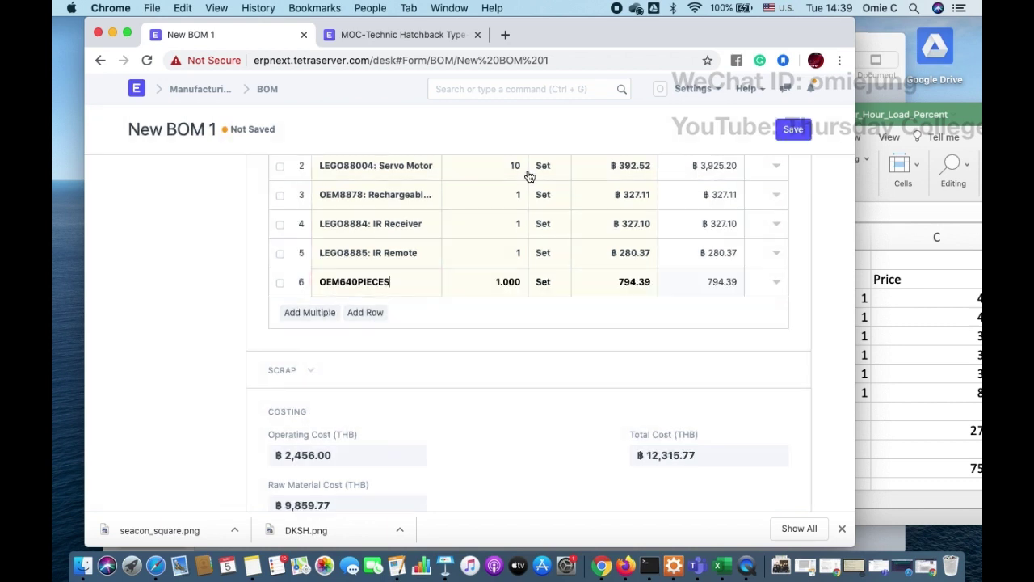
Set the quantities of materials OEM8878 (Rechargeable Battery) and LEGO8884 (IR Receiver) to 10 each
{"action": "scroll", "coordinate": [517, 250], "scroll_direction": "up", "scroll_amount": 1}
{"action": "left_click", "coordinate": [512, 272]}
{"action": "double_click", "coordinate": [513, 272]}
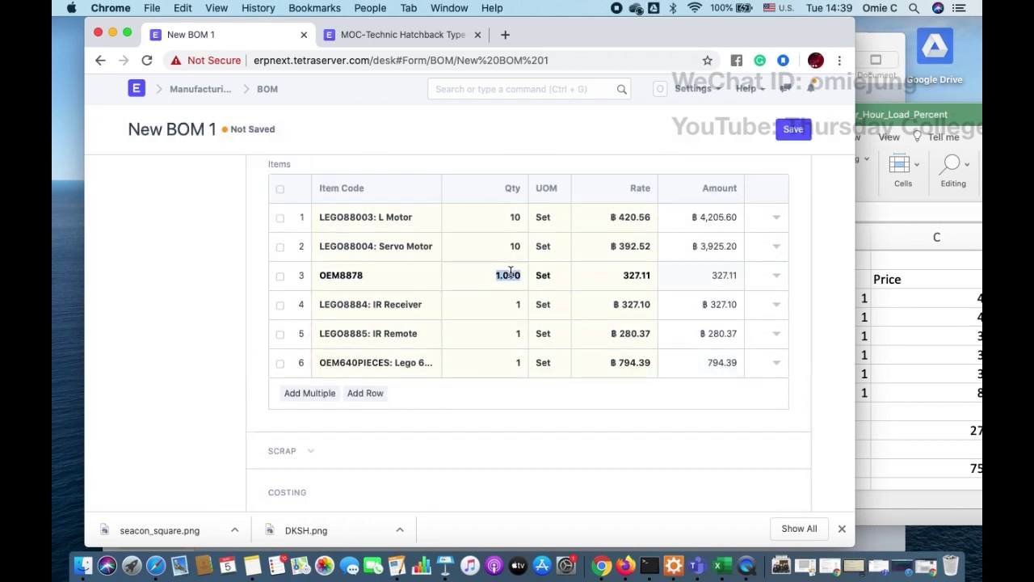
{"action": "scroll", "coordinate": [511, 272], "scroll_direction": "up", "scroll_amount": 2}
{"action": "scroll", "coordinate": [511, 272], "scroll_direction": "down", "scroll_amount": 2}
{"action": "type", "text": "10"}
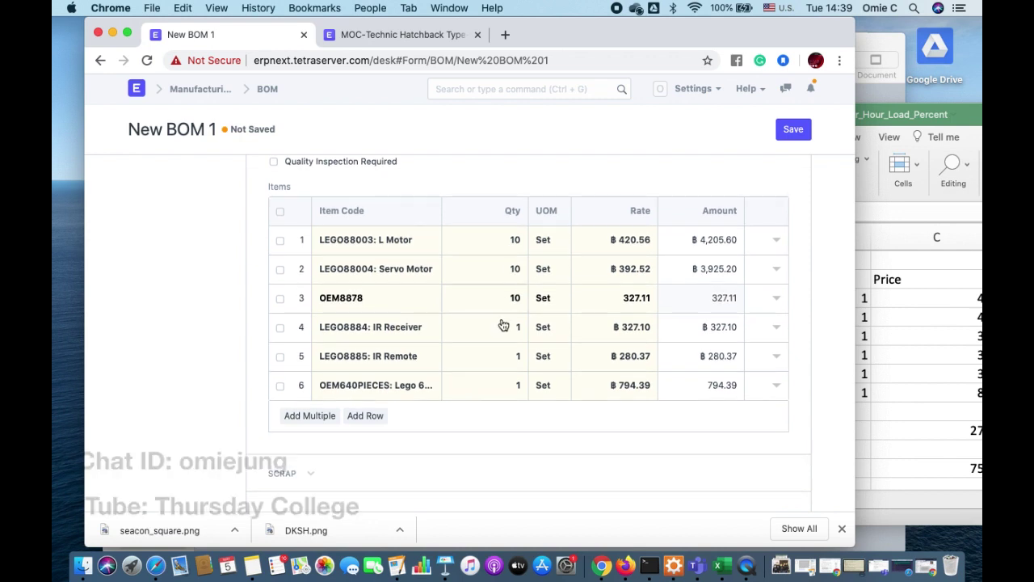
{"action": "left_click", "coordinate": [502, 324]}
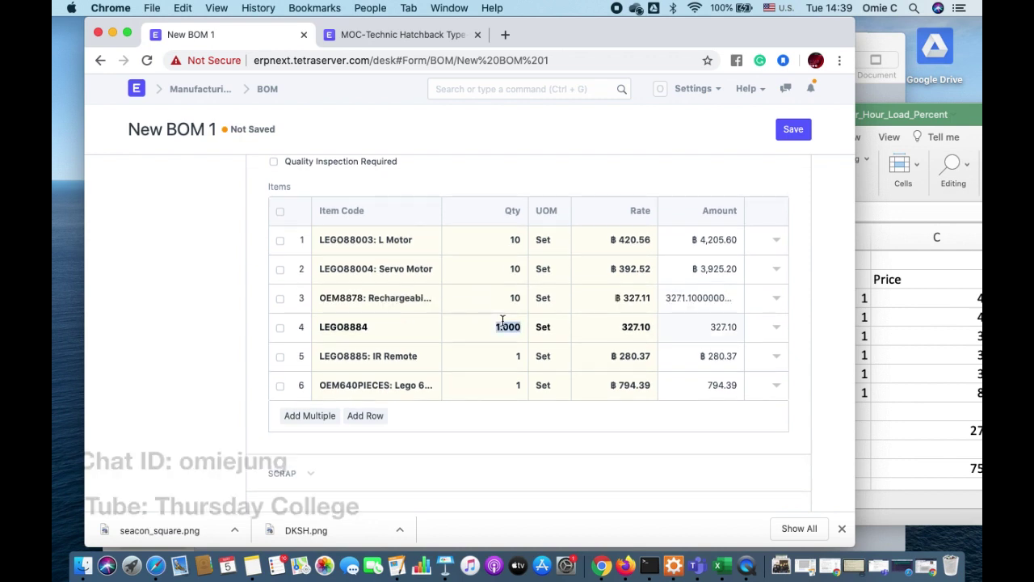
{"action": "double_click", "coordinate": [508, 326]}
{"action": "type", "text": "10"}
Set the quantities of materials LEGO8885 (IR Remote) and OEM640PIECES (Lego 640 pieces) to 10 each
{"action": "left_click", "coordinate": [510, 354]}
{"action": "double_click", "coordinate": [510, 354]}
{"action": "type", "text": "10"}
{"action": "double_click", "coordinate": [510, 385]}
{"action": "type", "text": "1"}
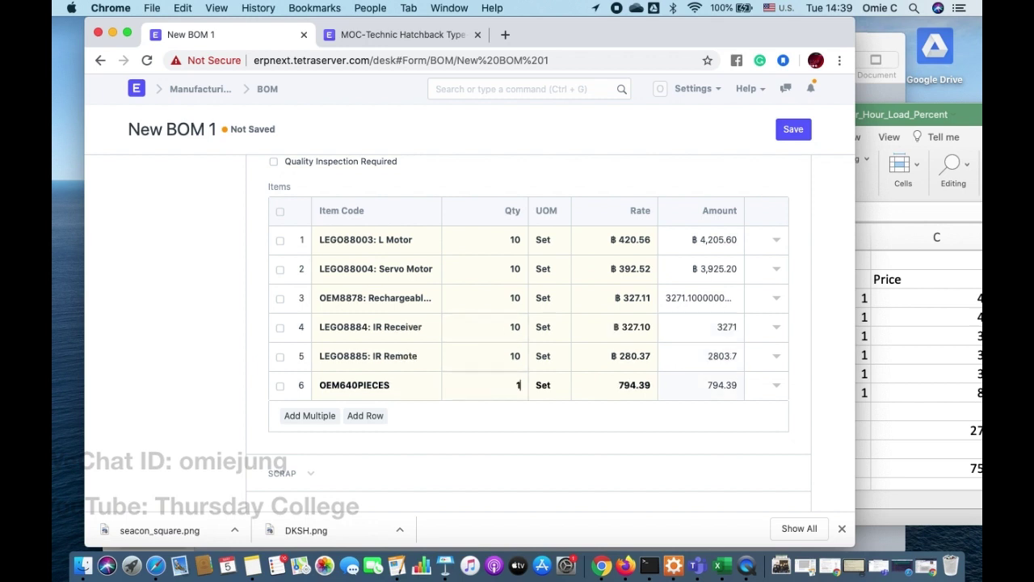
{"action": "type", "text": "0"}
{"action": "left_click", "coordinate": [501, 417]}
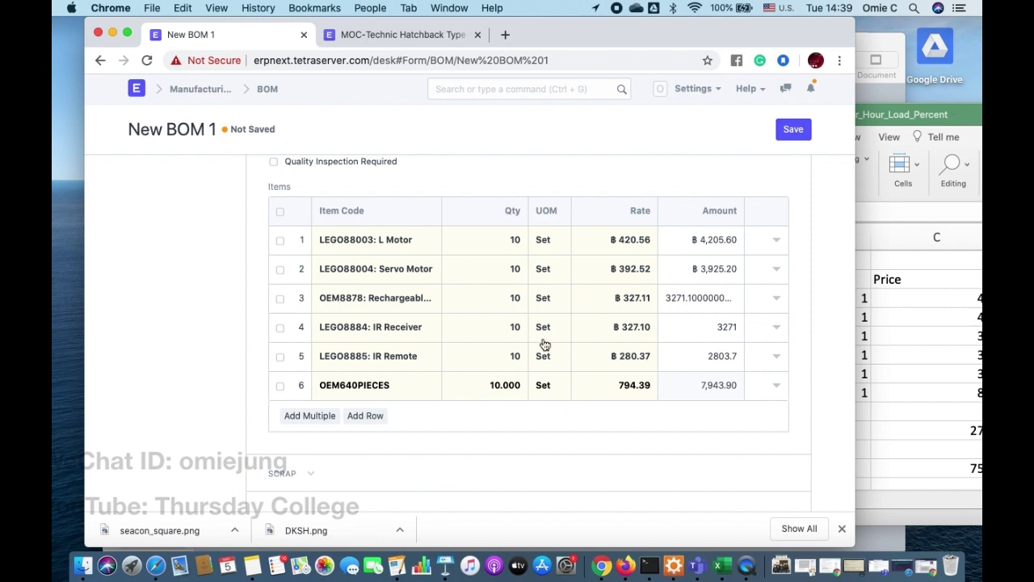
{"action": "left_click", "coordinate": [500, 358]}
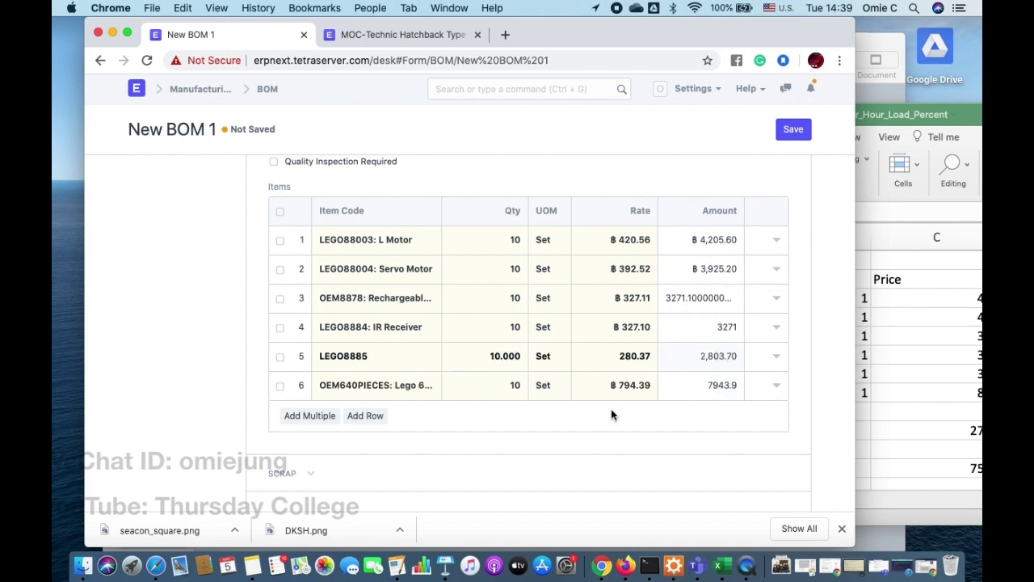
Review the BOM's operating, raw material and total costs against its material rows and operation times
{"action": "scroll", "coordinate": [595, 437], "scroll_direction": "down", "scroll_amount": 10}
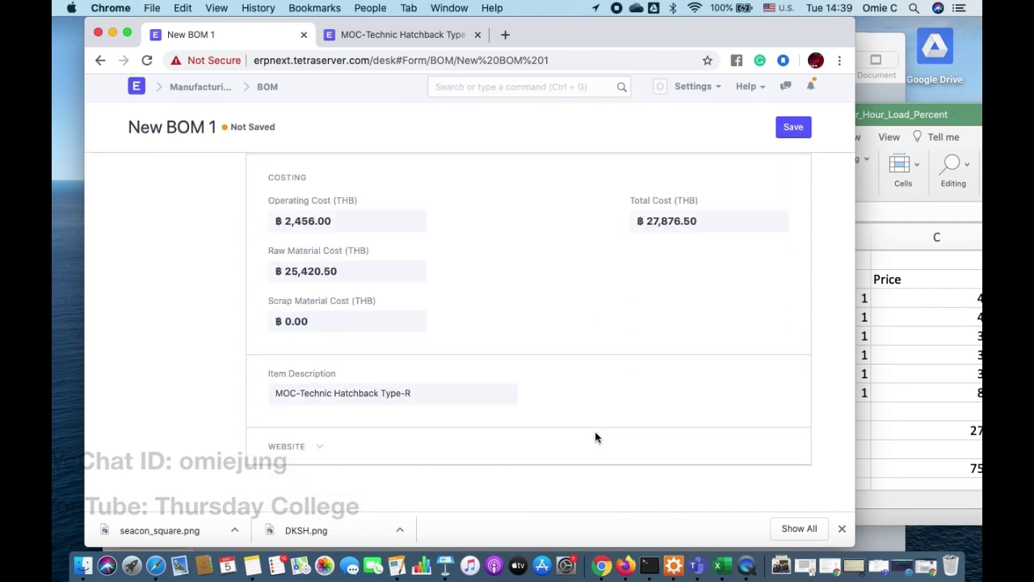
{"action": "scroll", "coordinate": [464, 288], "scroll_direction": "up", "scroll_amount": 3}
{"action": "scroll", "coordinate": [464, 288], "scroll_direction": "down", "scroll_amount": 3}
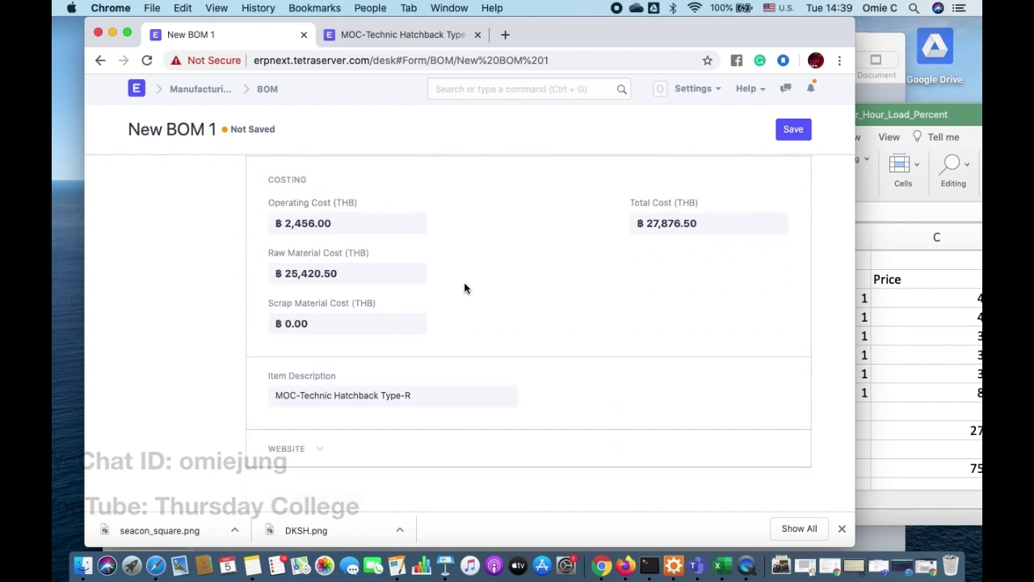
{"action": "scroll", "coordinate": [465, 287], "scroll_direction": "up", "scroll_amount": 10}
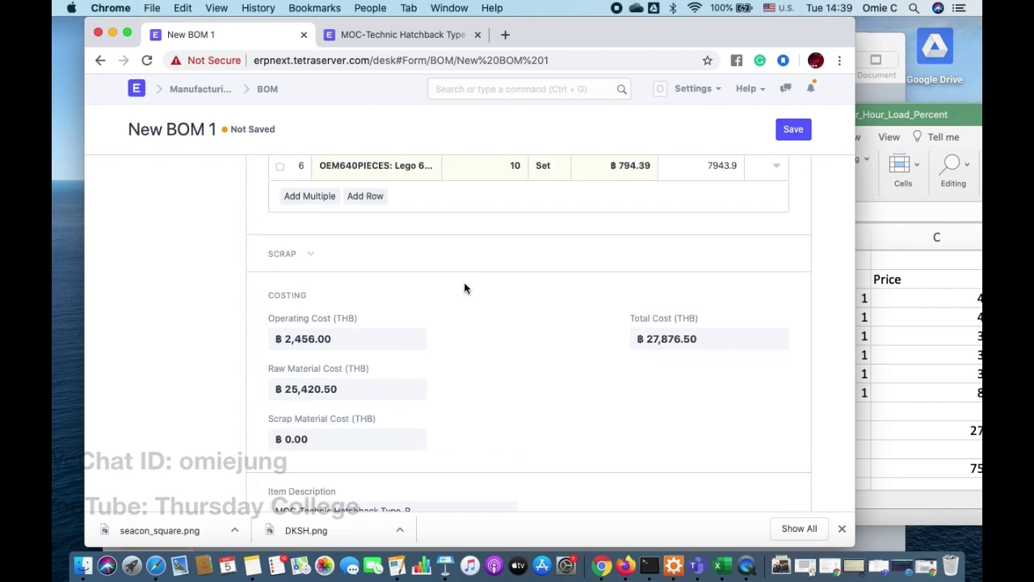
{"action": "scroll", "coordinate": [466, 290], "scroll_direction": "down", "scroll_amount": 8}
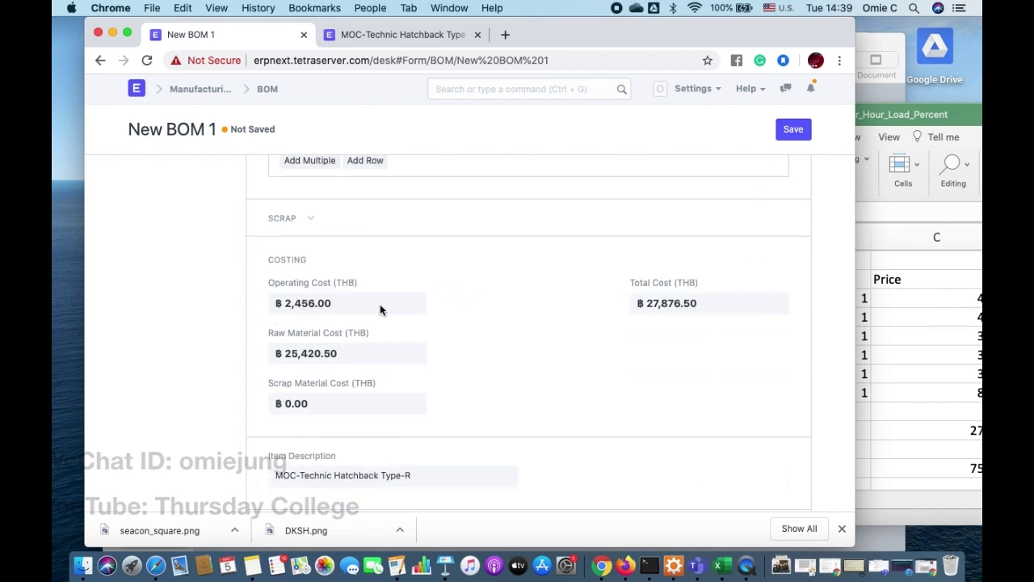
{"action": "scroll", "coordinate": [380, 304], "scroll_direction": "up", "scroll_amount": 10}
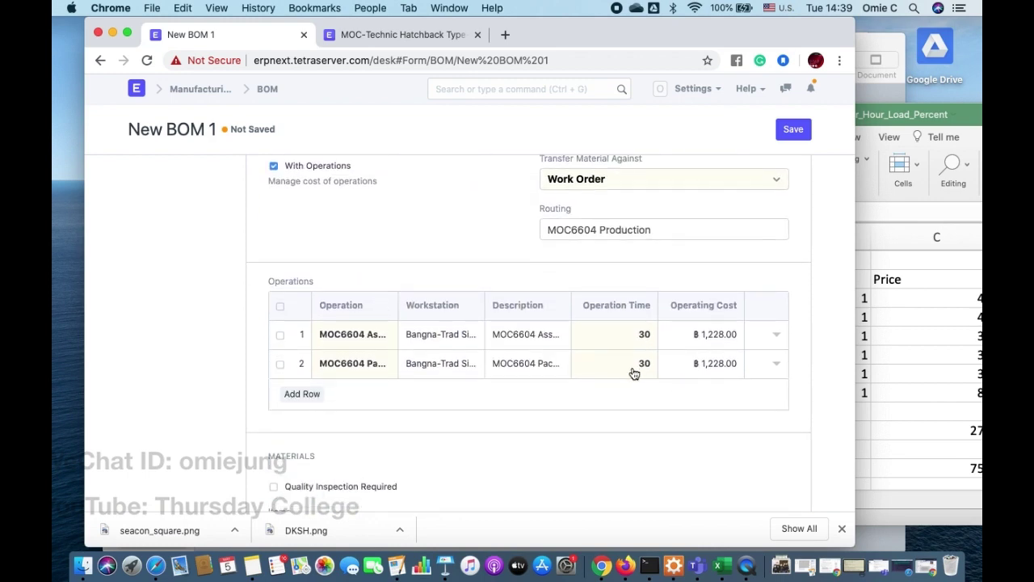
{"action": "scroll", "coordinate": [635, 374], "scroll_direction": "down", "scroll_amount": 10}
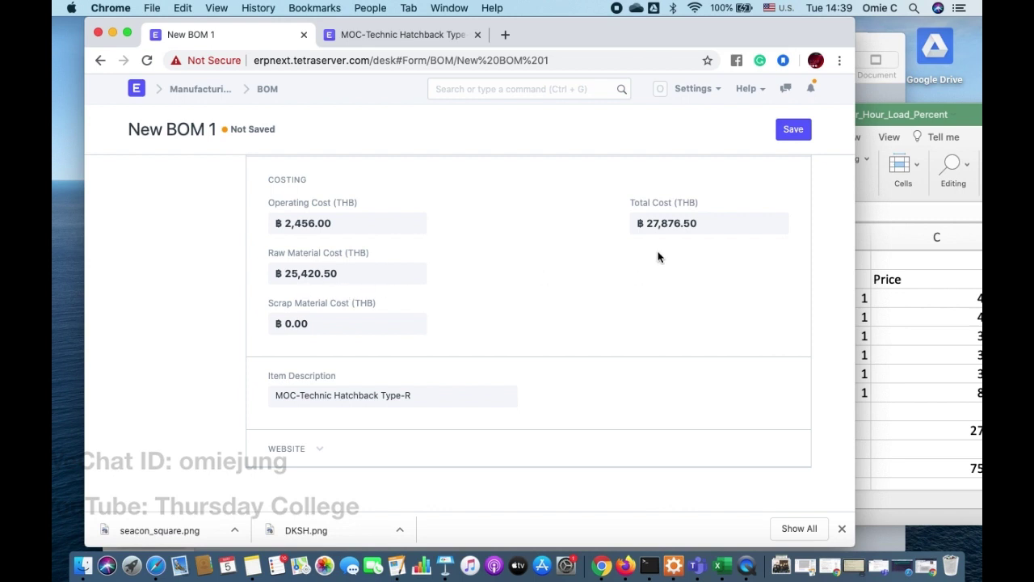
Save the new MOC6604 BOM and submit it, confirming the submission
{"action": "left_click", "coordinate": [794, 132]}
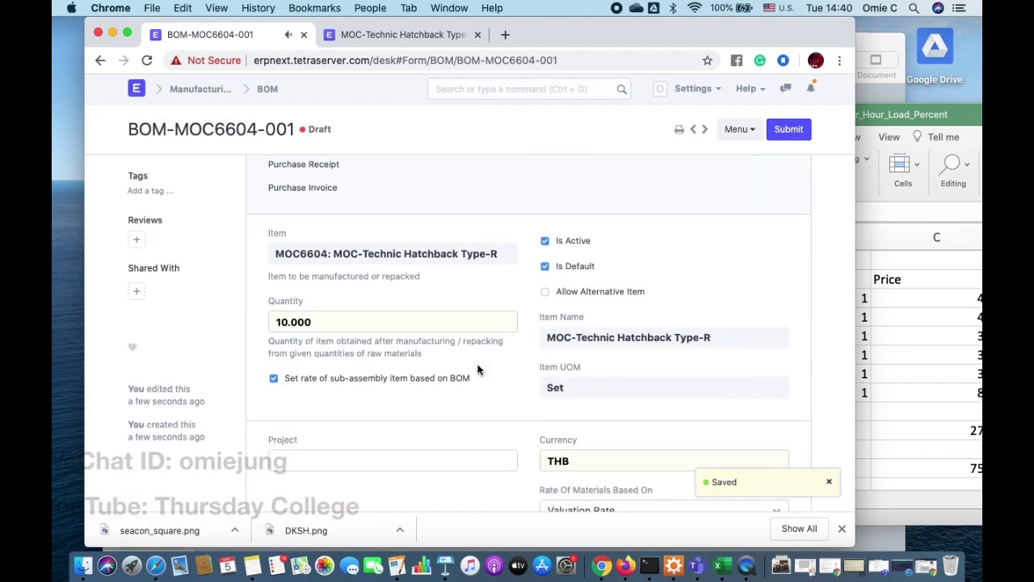
{"action": "left_click", "coordinate": [789, 132]}
{"action": "left_click", "coordinate": [665, 114]}
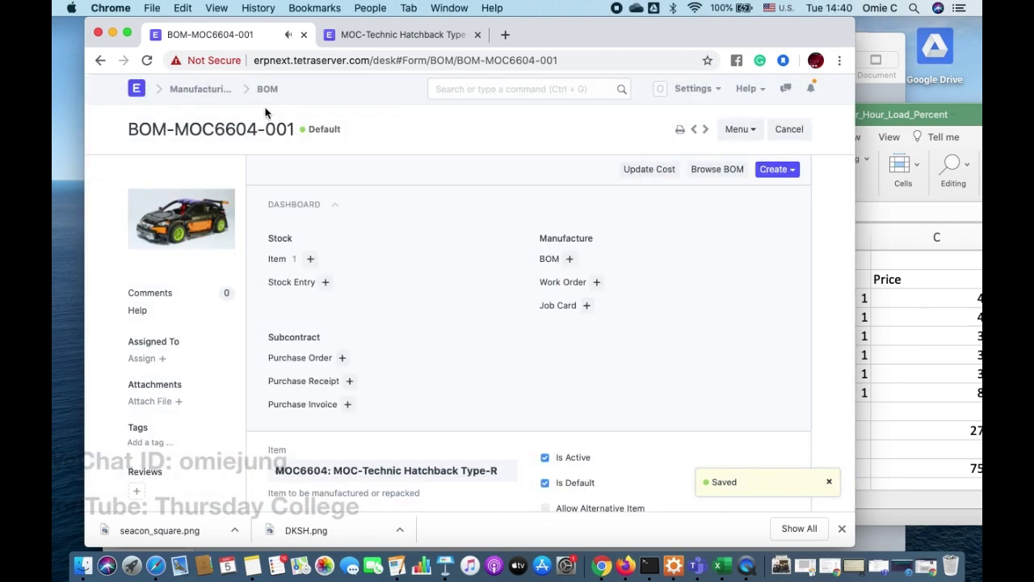
Open BOM-MOC6604-001 from the BOM list and examine its material quantities and costing
{"action": "left_click", "coordinate": [266, 89]}
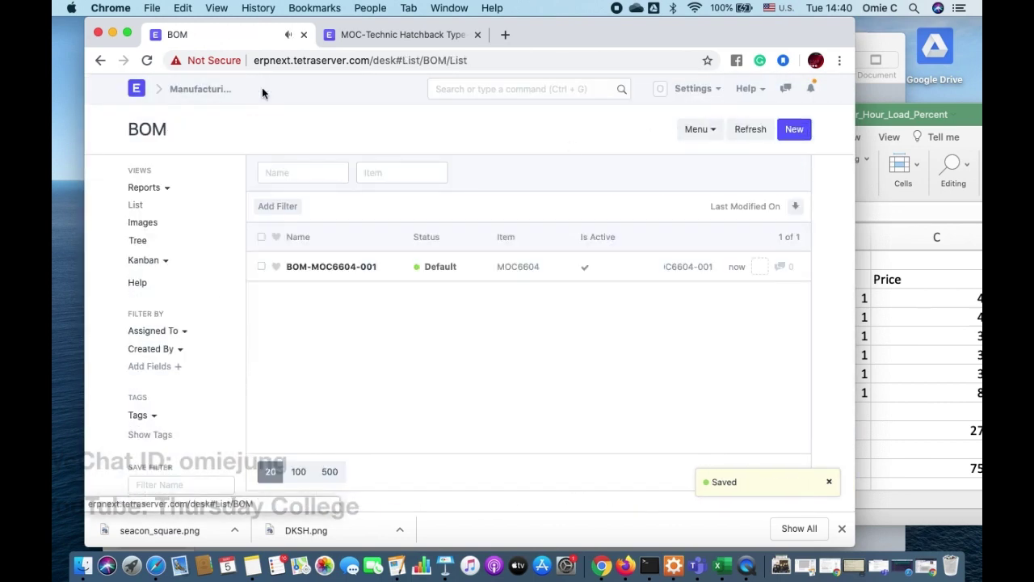
{"action": "left_click", "coordinate": [346, 271]}
{"action": "scroll", "coordinate": [411, 397], "scroll_direction": "down", "scroll_amount": 10}
{"action": "scroll", "coordinate": [411, 397], "scroll_direction": "down", "scroll_amount": 12}
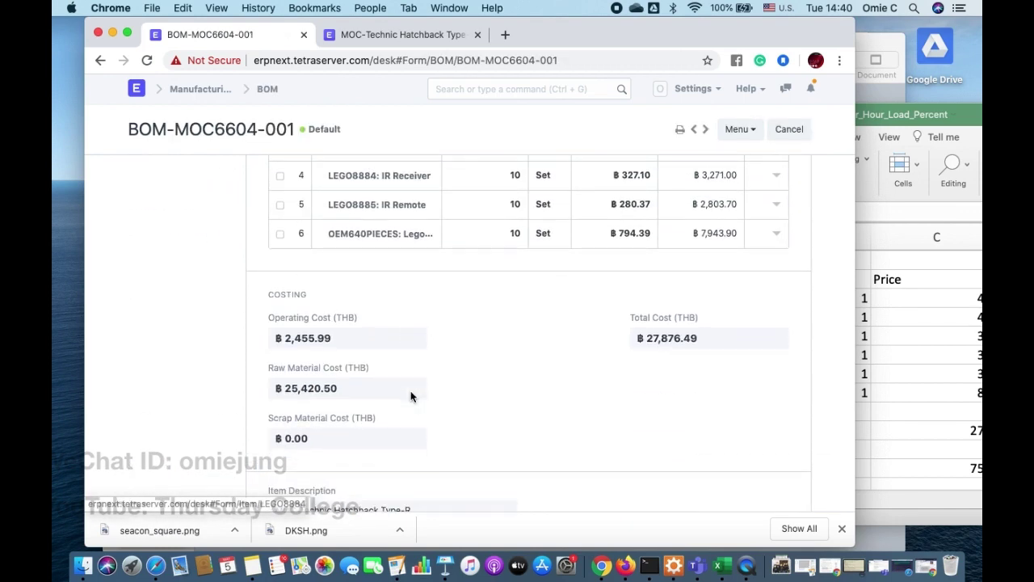
{"action": "scroll", "coordinate": [410, 397], "scroll_direction": "down", "scroll_amount": 2}
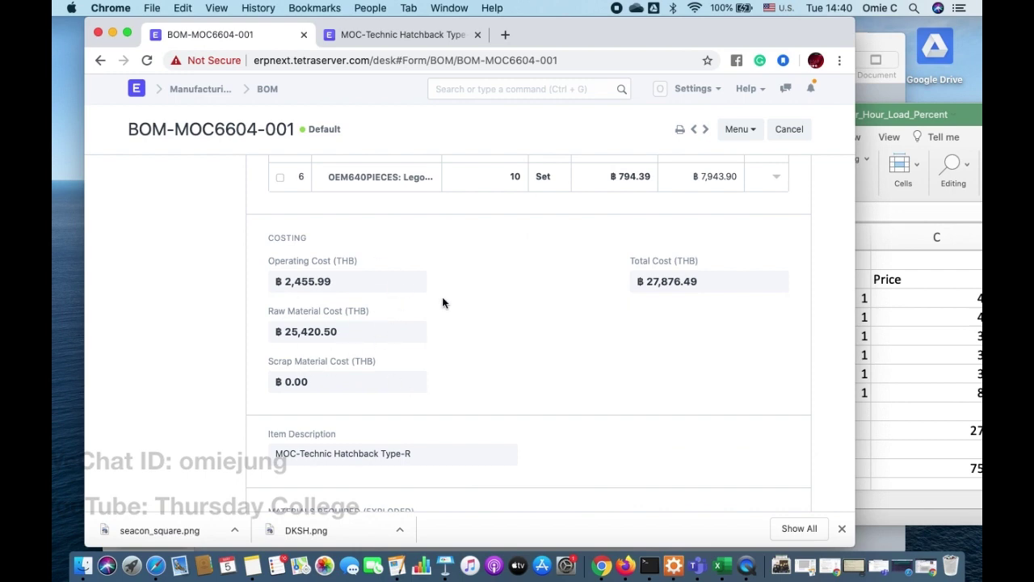
{"action": "scroll", "coordinate": [443, 299], "scroll_direction": "up", "scroll_amount": 15}
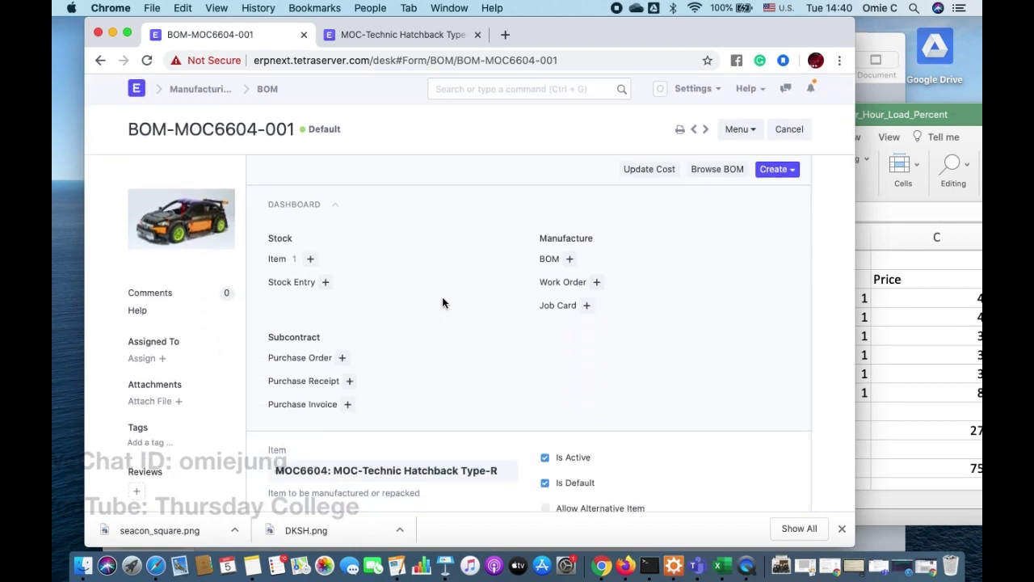